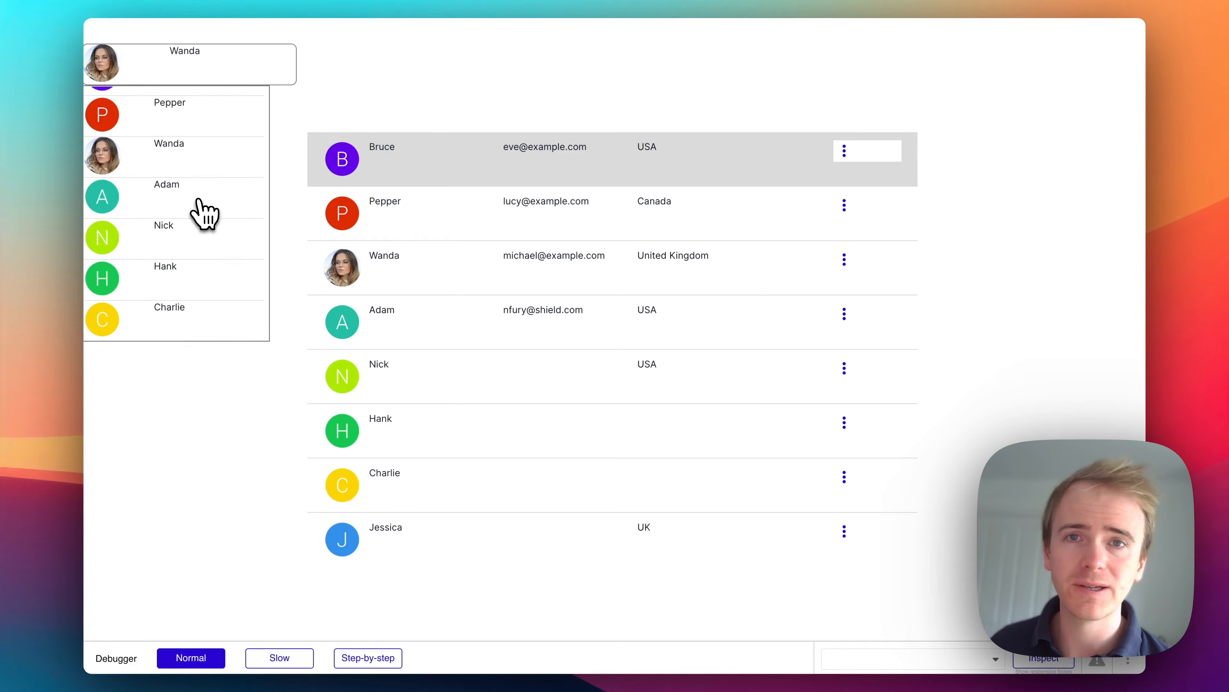
Try out the custom contact dropdown in the app preview by selecting two different contacts in turn
{"action": "left_click", "coordinate": [194, 224]}
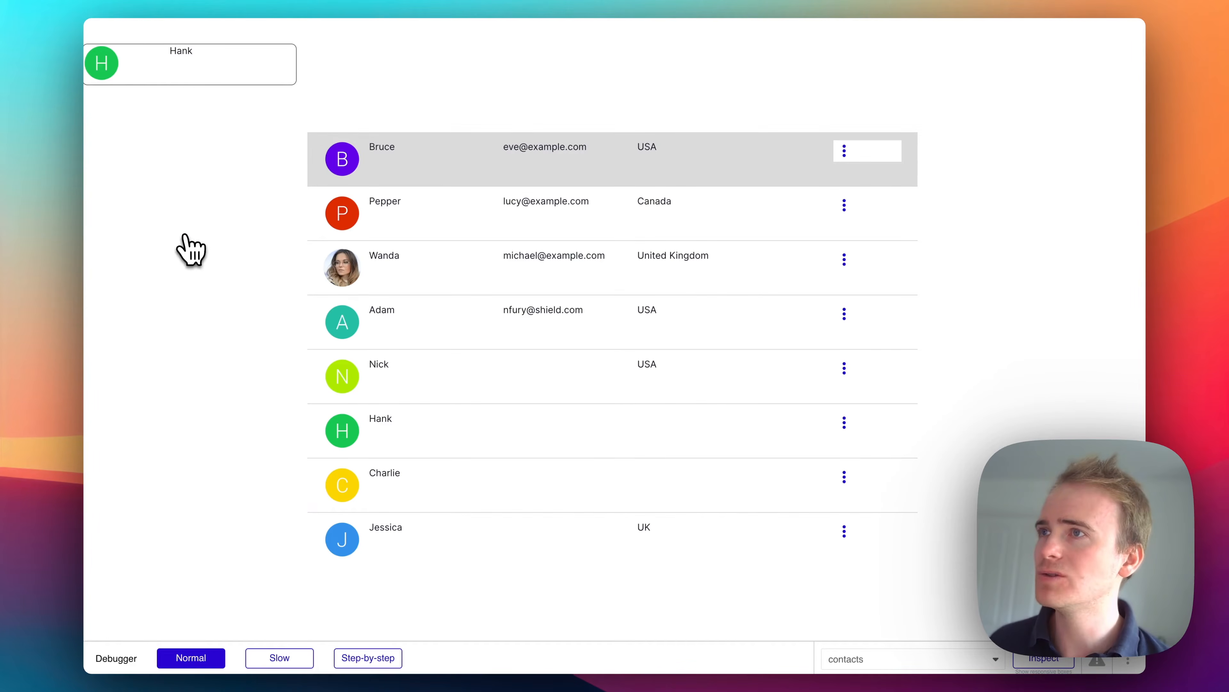
{"action": "left_click", "coordinate": [208, 68]}
{"action": "left_click", "coordinate": [197, 156]}
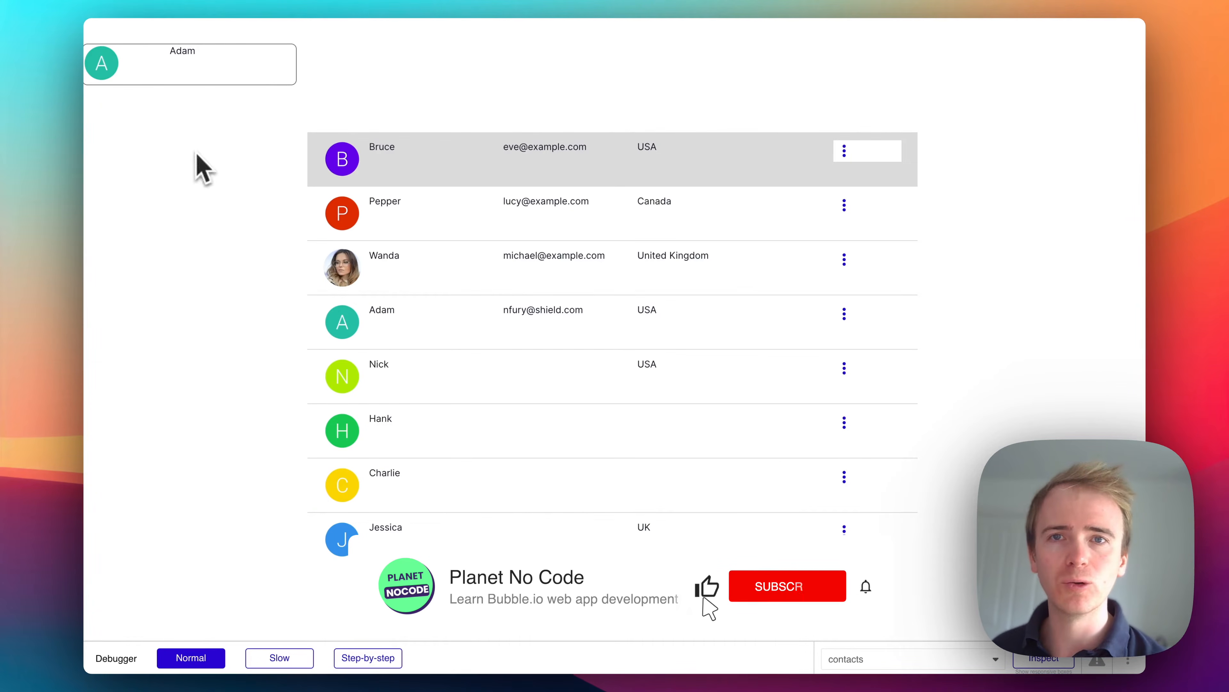
{"action": "left_click", "coordinate": [40, 82]}
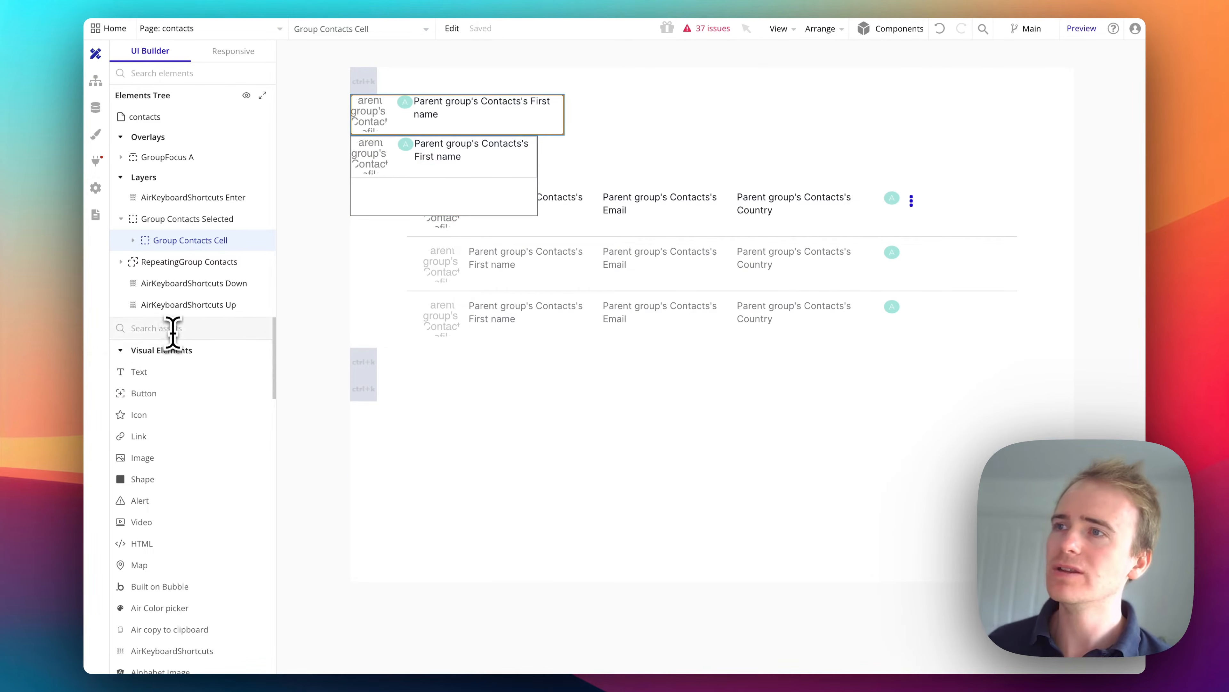
Search the element palette for search elements and review the installed Fuzzy Search & Autocomplete plugin's description
{"action": "type", "text": "sear"}
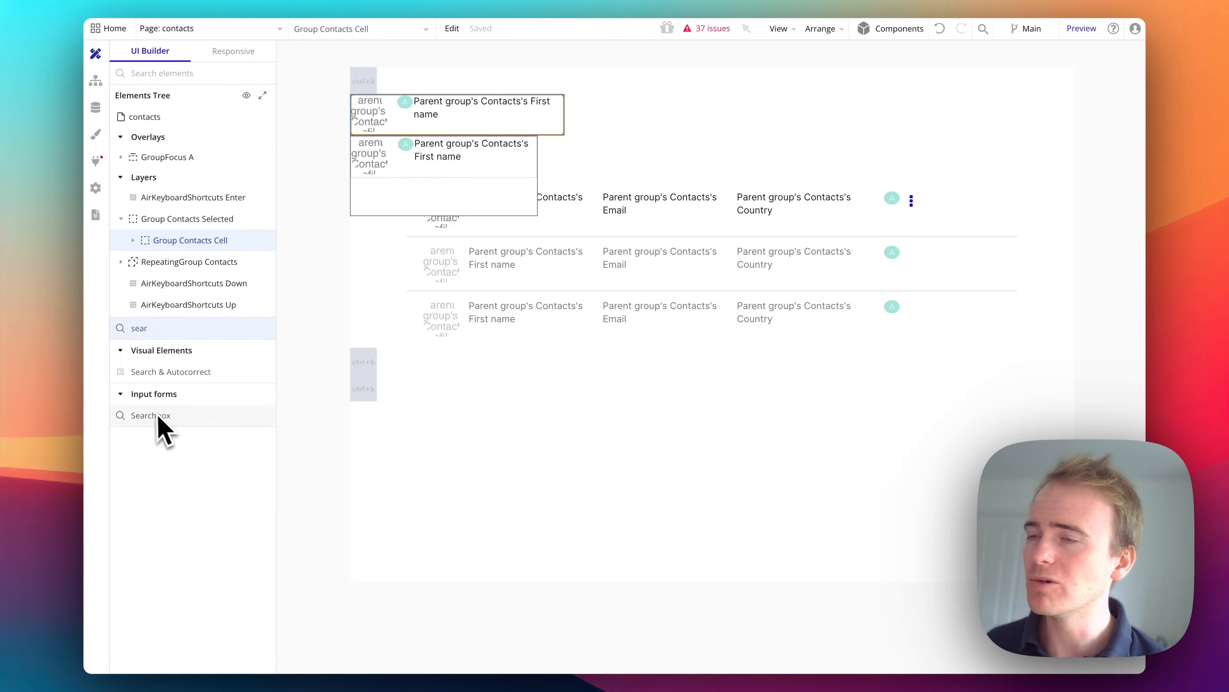
{"action": "mouse_move", "coordinate": [158, 419]}
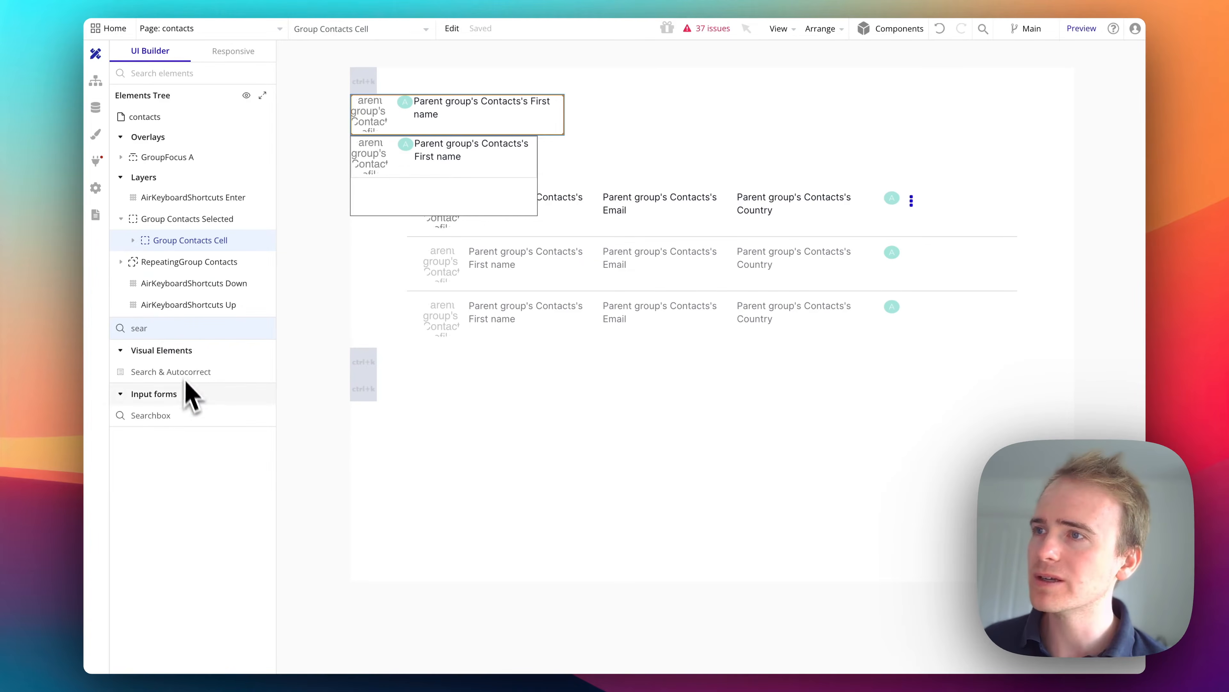
{"action": "left_click", "coordinate": [96, 163]}
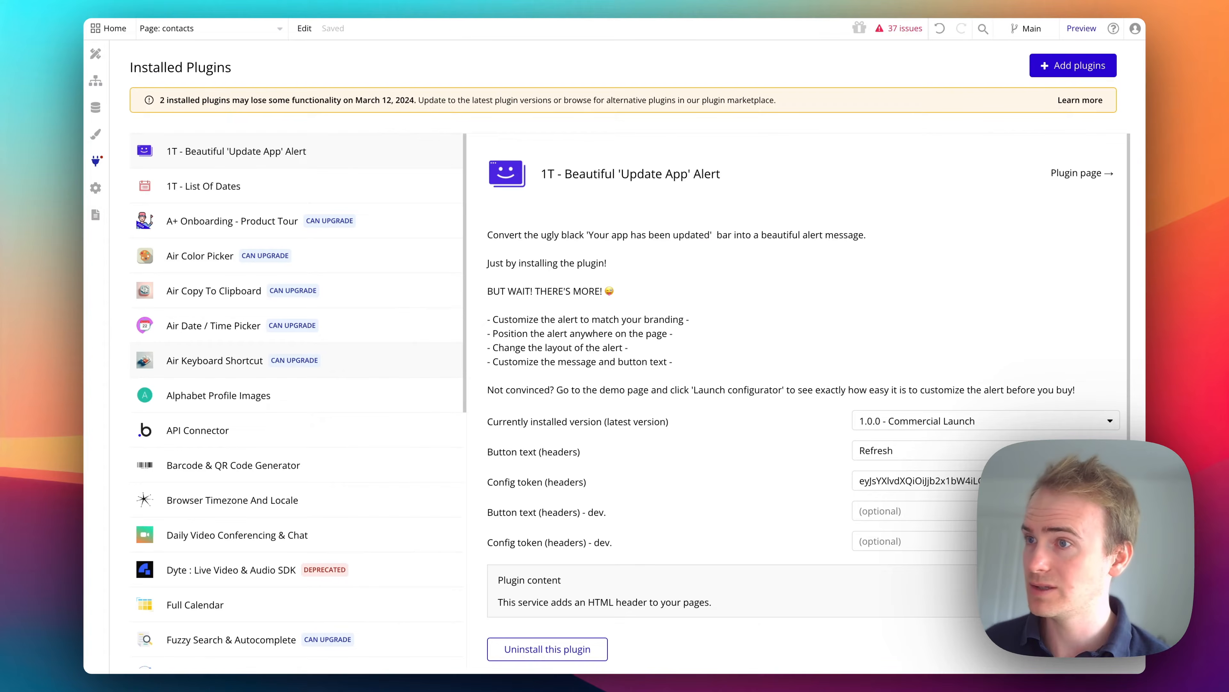
{"action": "scroll", "coordinate": [296, 401], "scroll_direction": "down", "scroll_amount": 10}
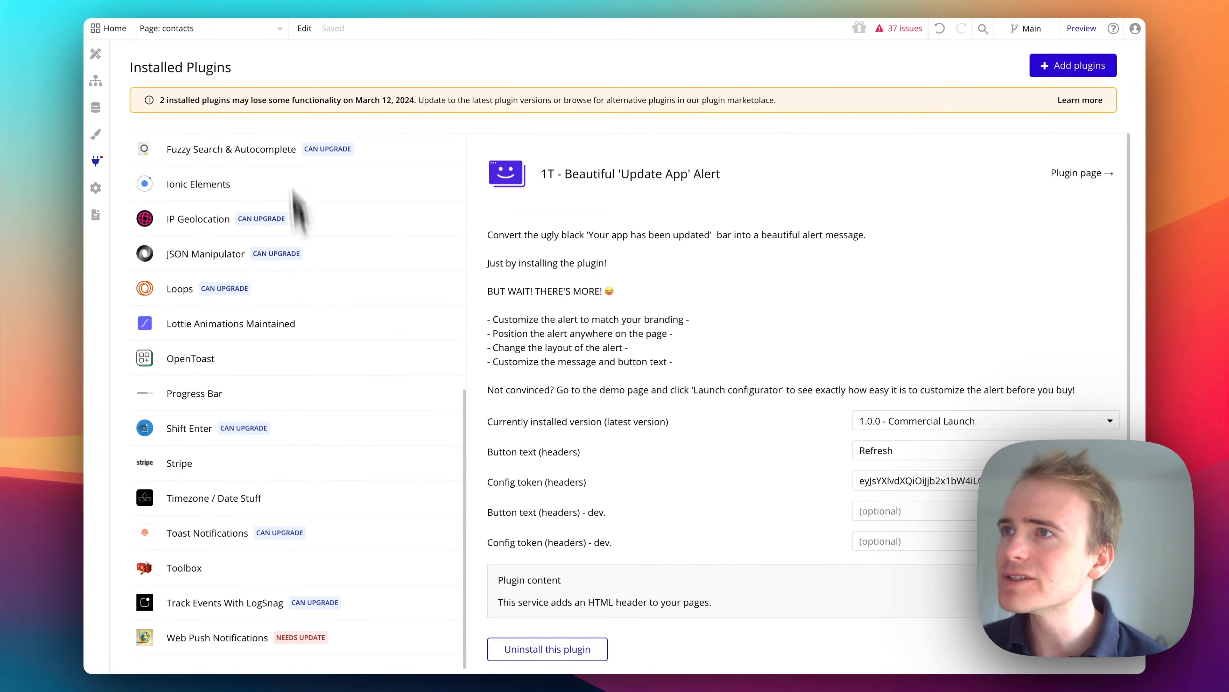
{"action": "left_click", "coordinate": [251, 148]}
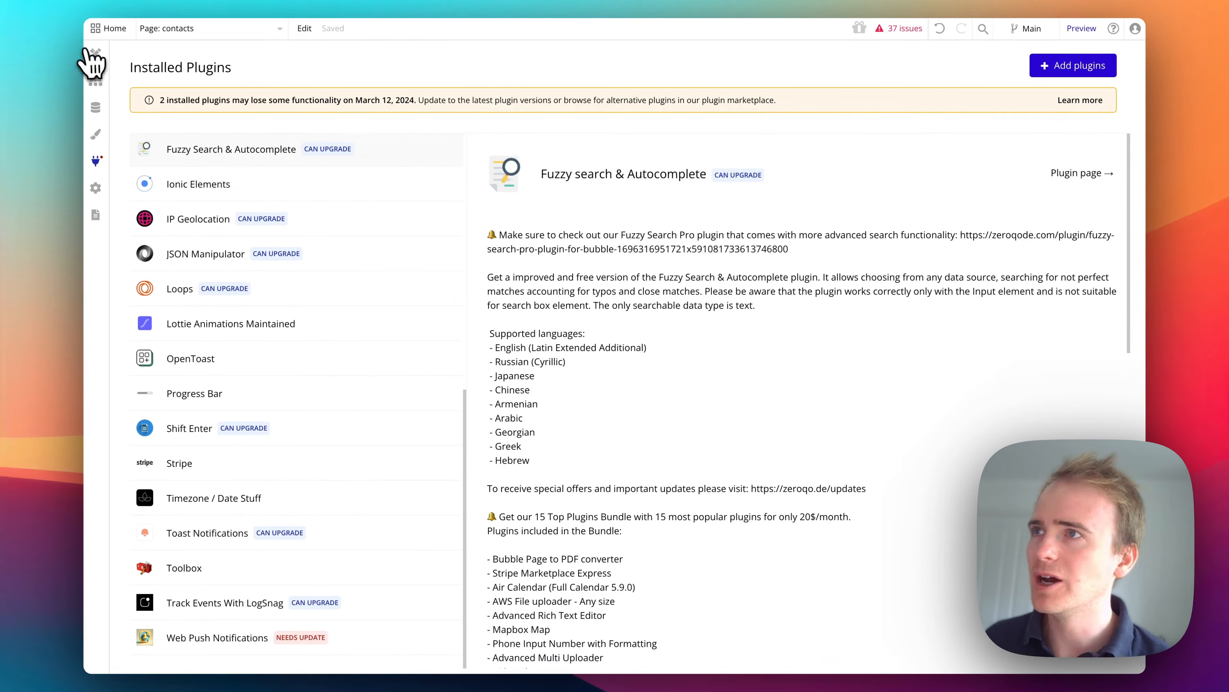
Return to the page design and place an Input element inside GroupFocus A below the repeating group
{"action": "left_click", "coordinate": [95, 55]}
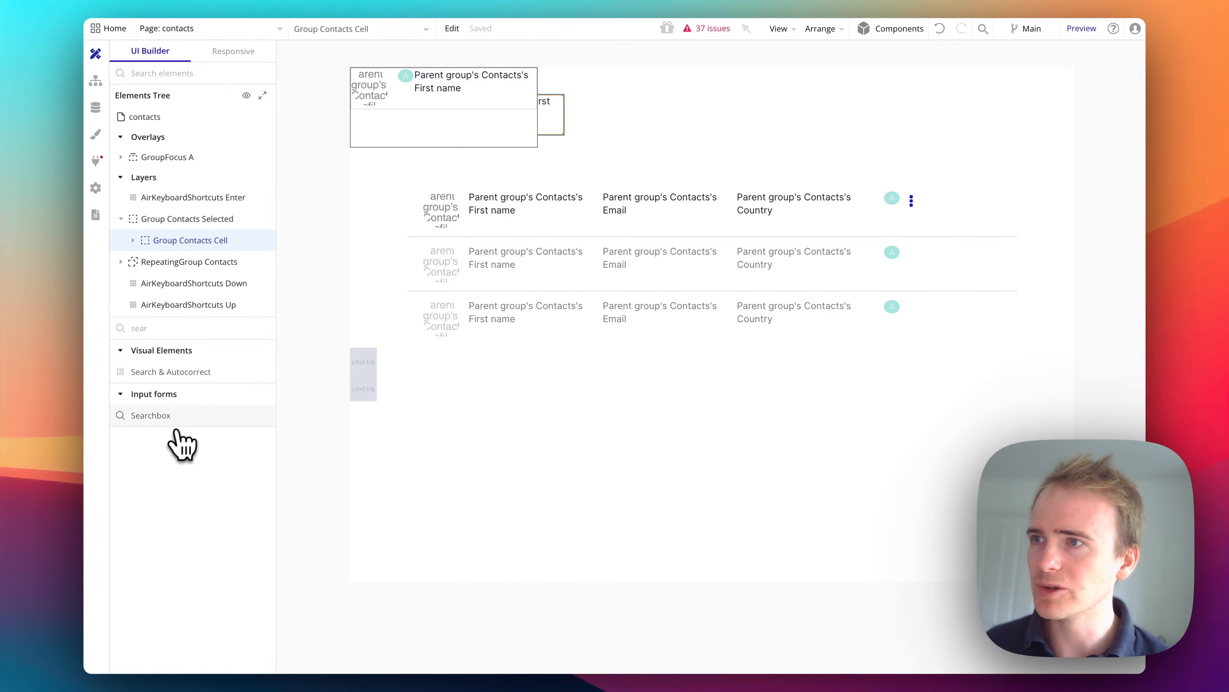
{"action": "double_click", "coordinate": [184, 329]}
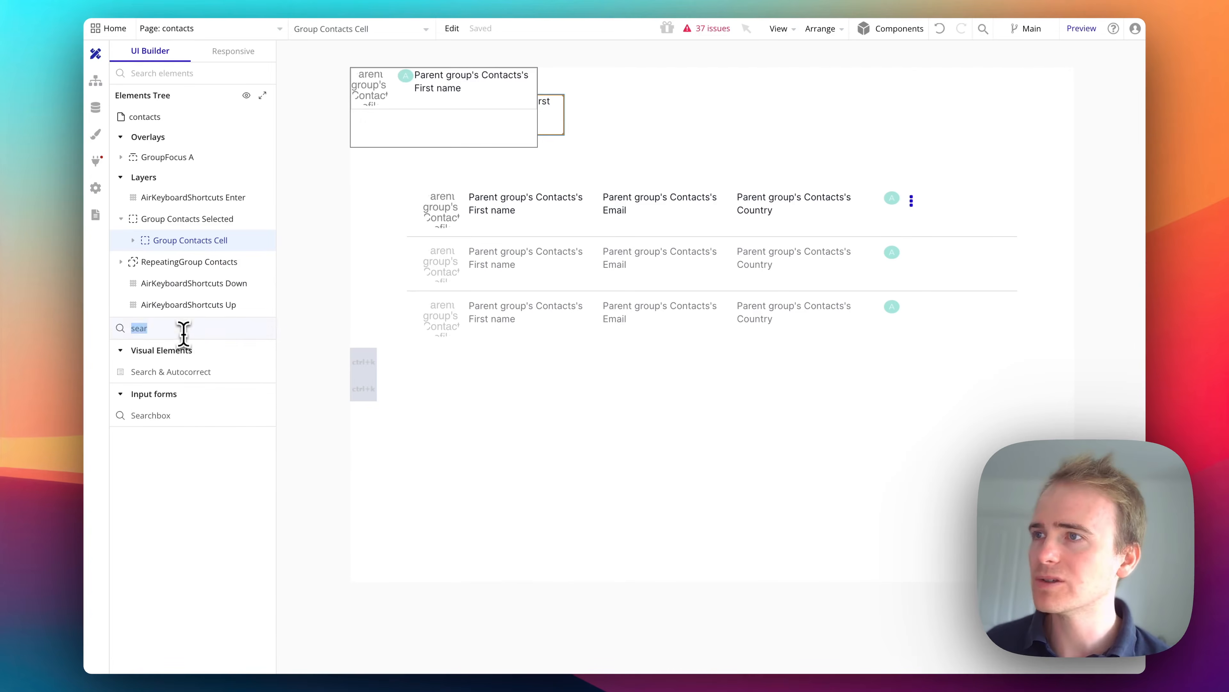
{"action": "type", "text": "inpu"}
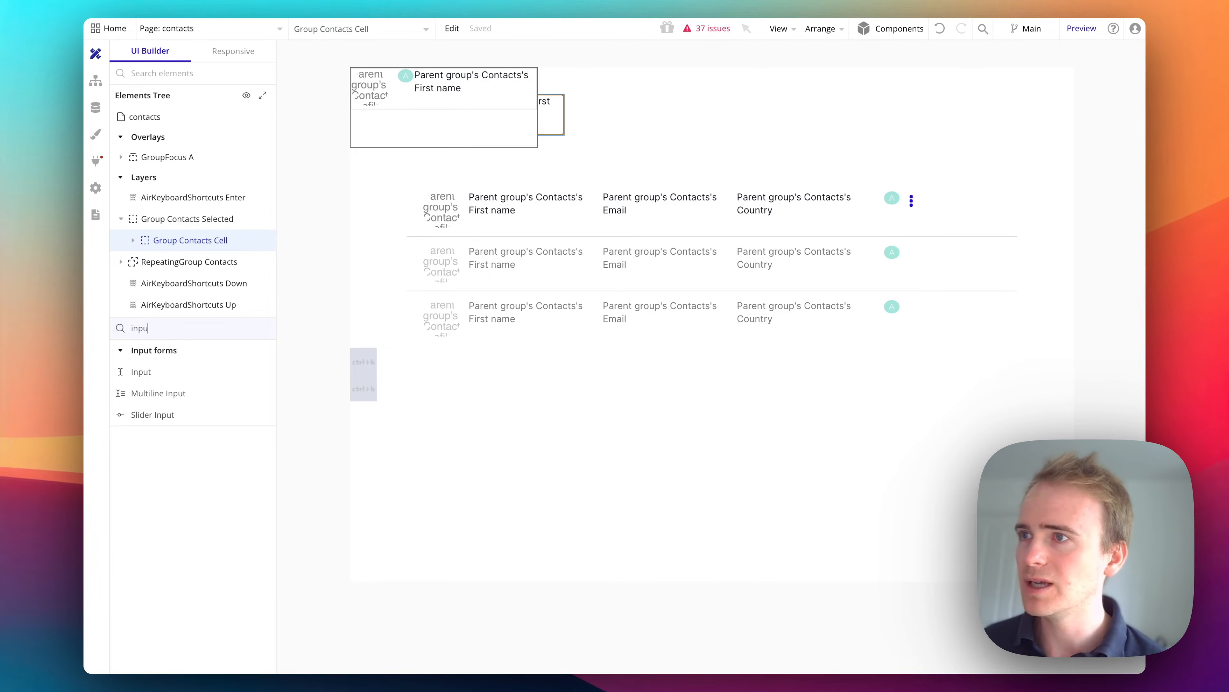
{"action": "mouse_move", "coordinate": [172, 372]}
{"action": "left_mouse_down"}
{"action": "mouse_move", "coordinate": [411, 101]}
{"action": "mouse_move", "coordinate": [392, 120]}
{"action": "mouse_move", "coordinate": [503, 145]}
{"action": "left_mouse_up"}
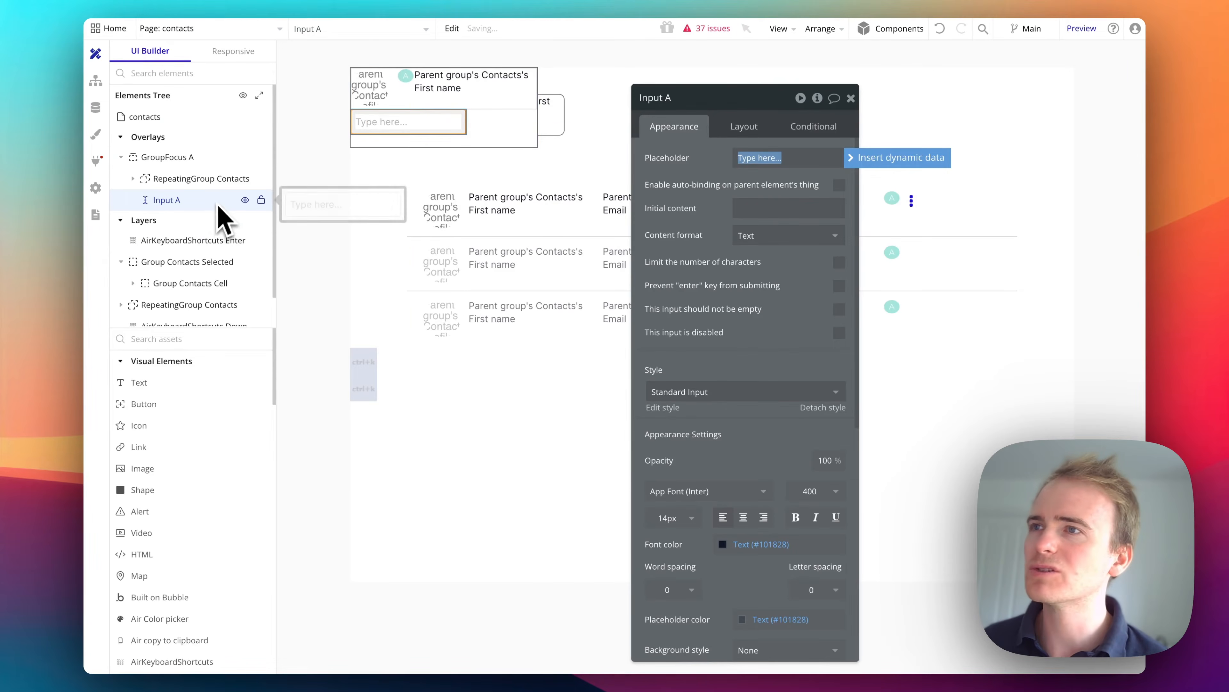
Check GroupFocus A's reference element and set the new input's placeholder to "Search for contact..."
{"action": "left_click", "coordinate": [216, 156]}
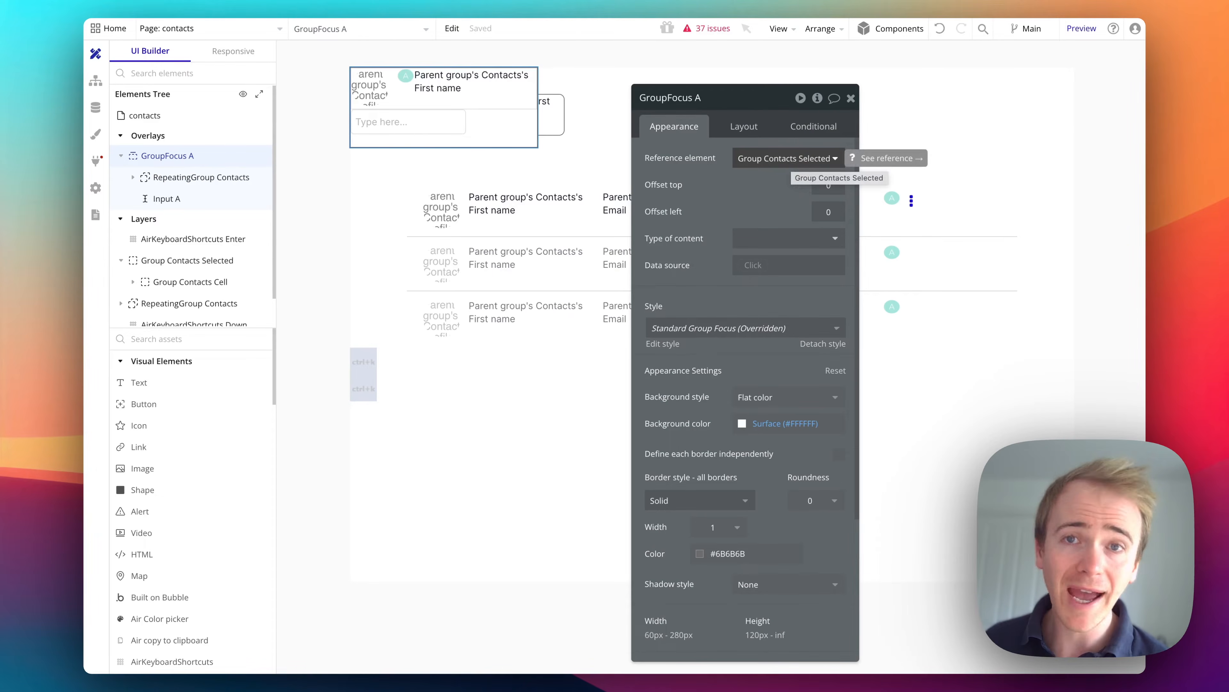
{"action": "left_click", "coordinate": [438, 127]}
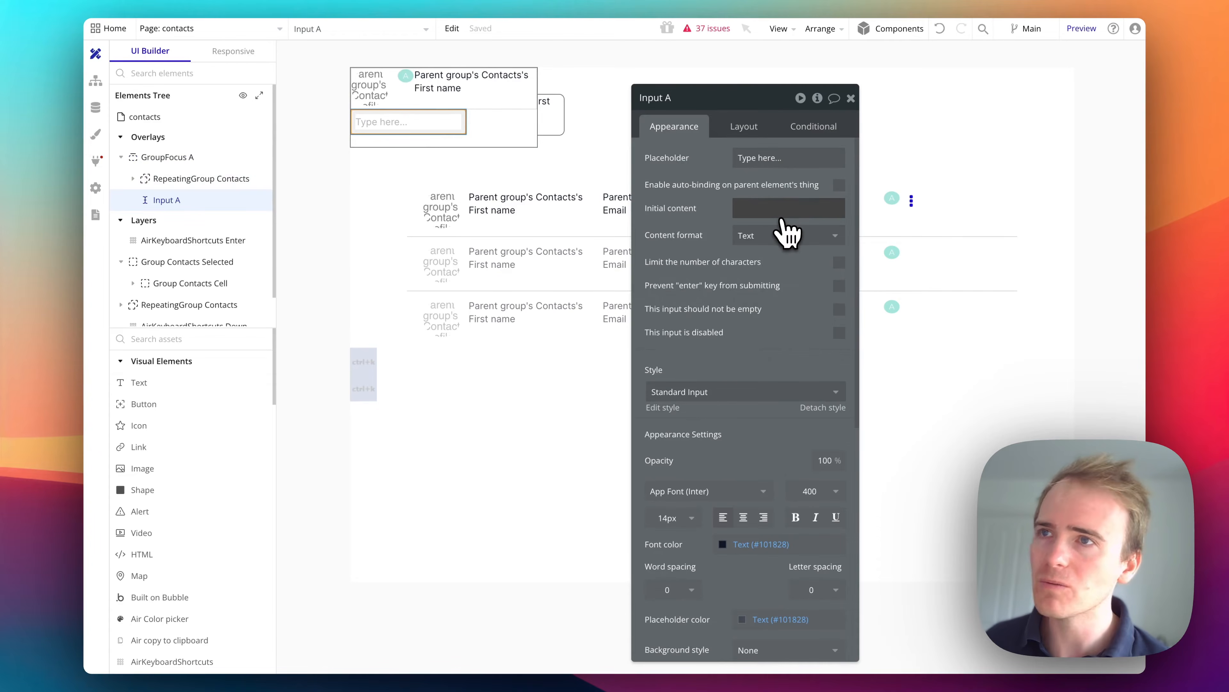
{"action": "left_click", "coordinate": [775, 159]}
{"action": "type", "text": "Search"}
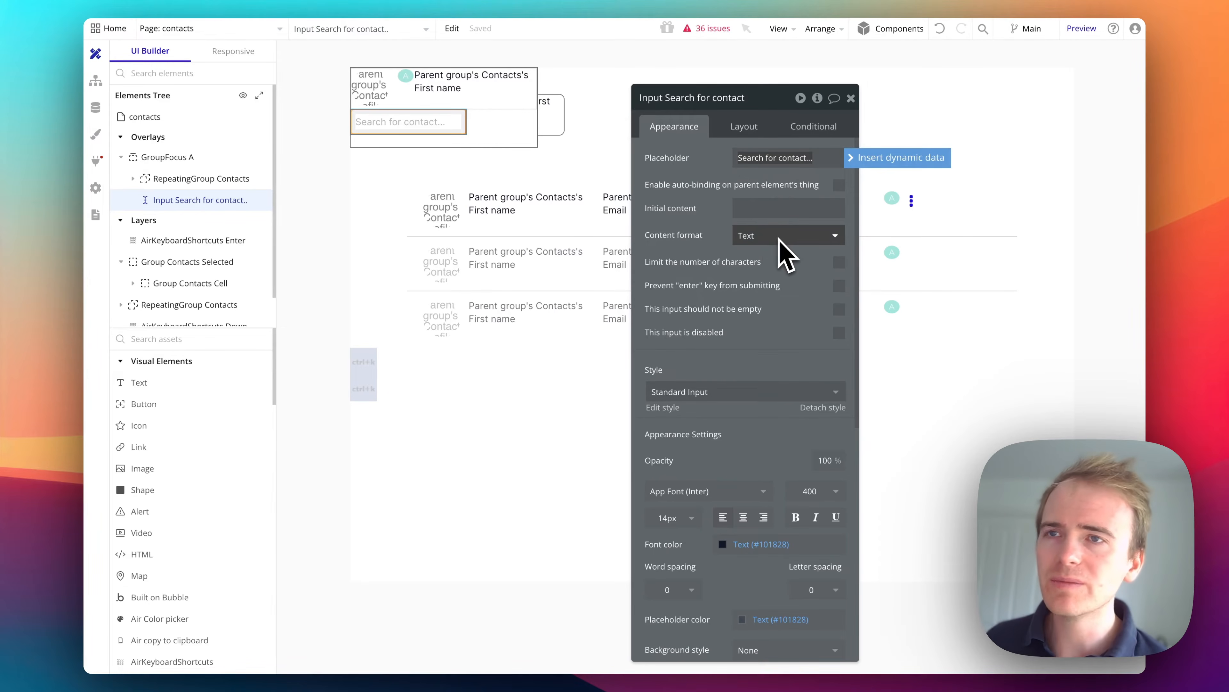
Set the contact search input's ID Attribute to "search"
{"action": "scroll", "coordinate": [787, 254], "scroll_direction": "down", "scroll_amount": 10}
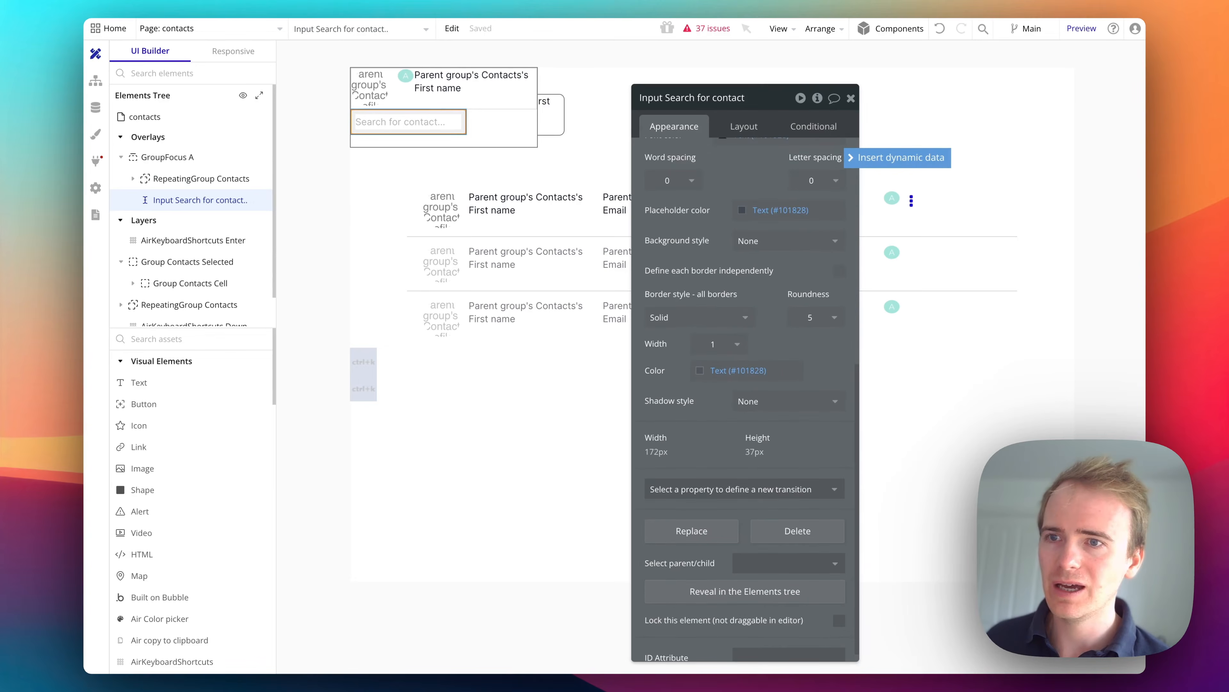
{"action": "scroll", "coordinate": [745, 397], "scroll_direction": "down", "scroll_amount": 1}
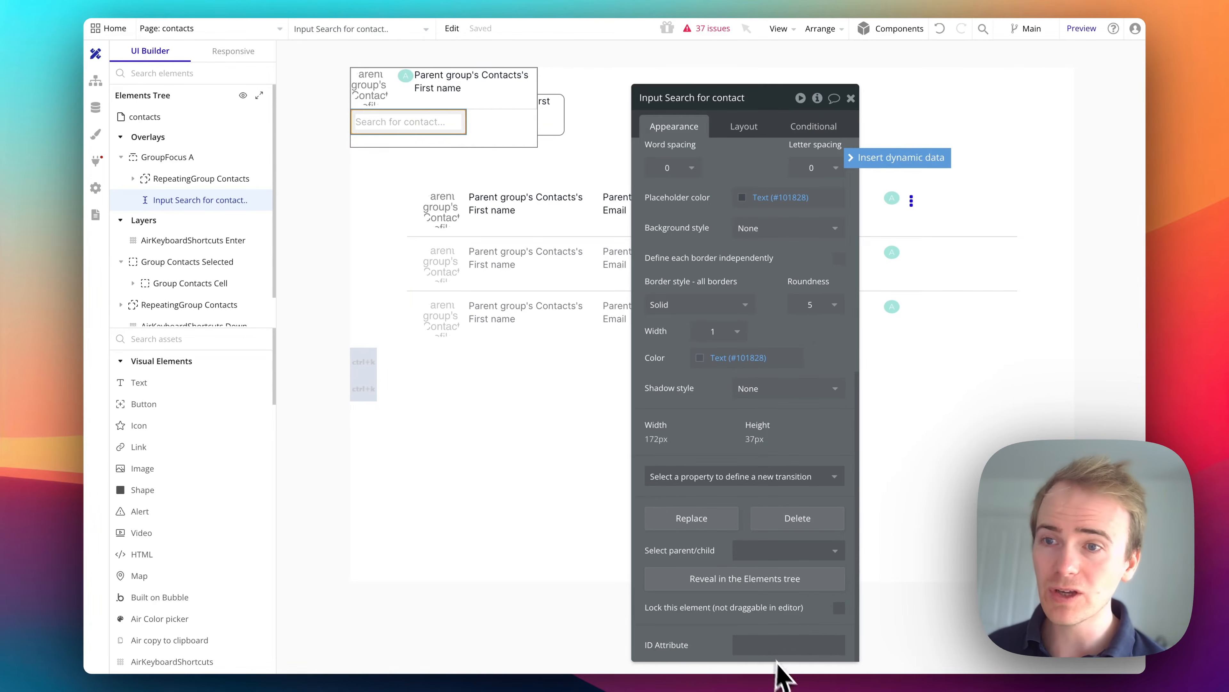
{"action": "left_click", "coordinate": [763, 646]}
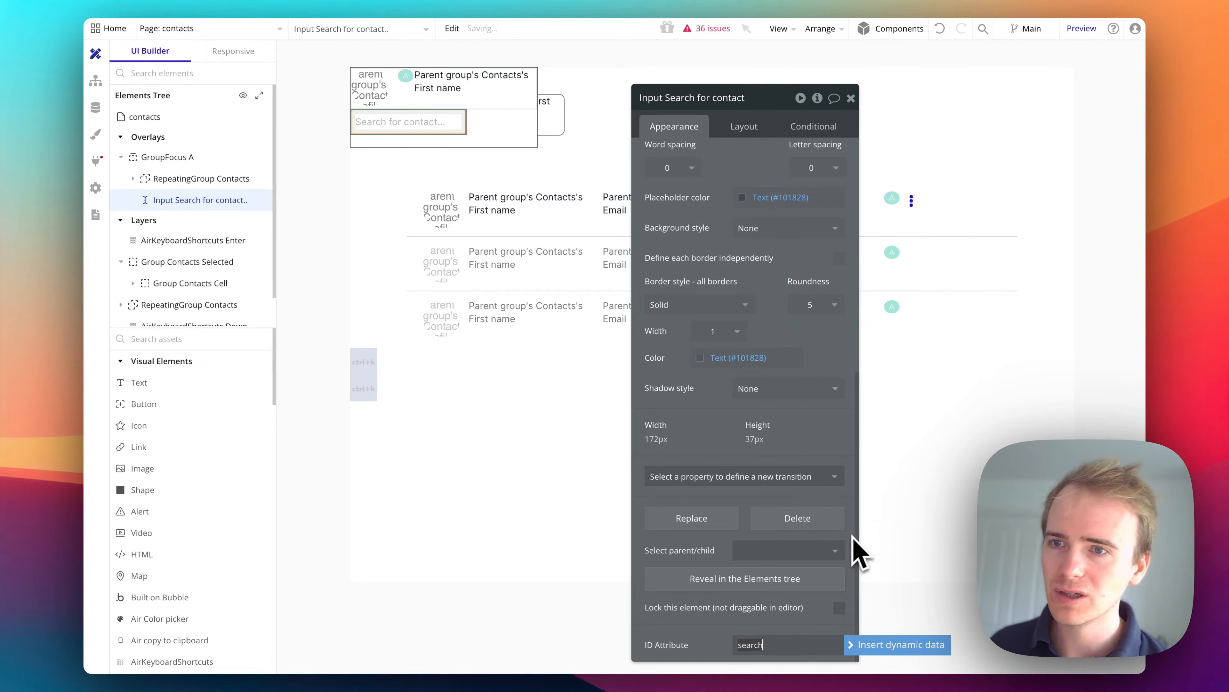
{"action": "left_click", "coordinate": [747, 633]}
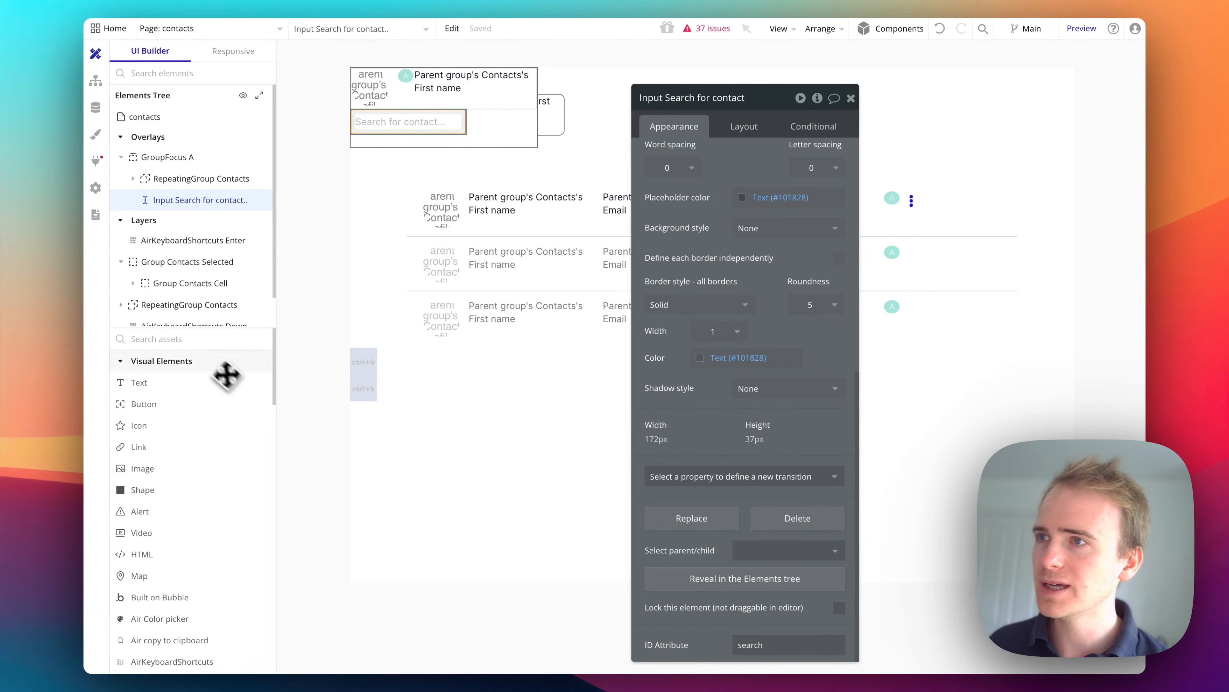
Find the Search & Autocorrect element in the palette and place it inside GroupFocus A
{"action": "left_click", "coordinate": [195, 340]}
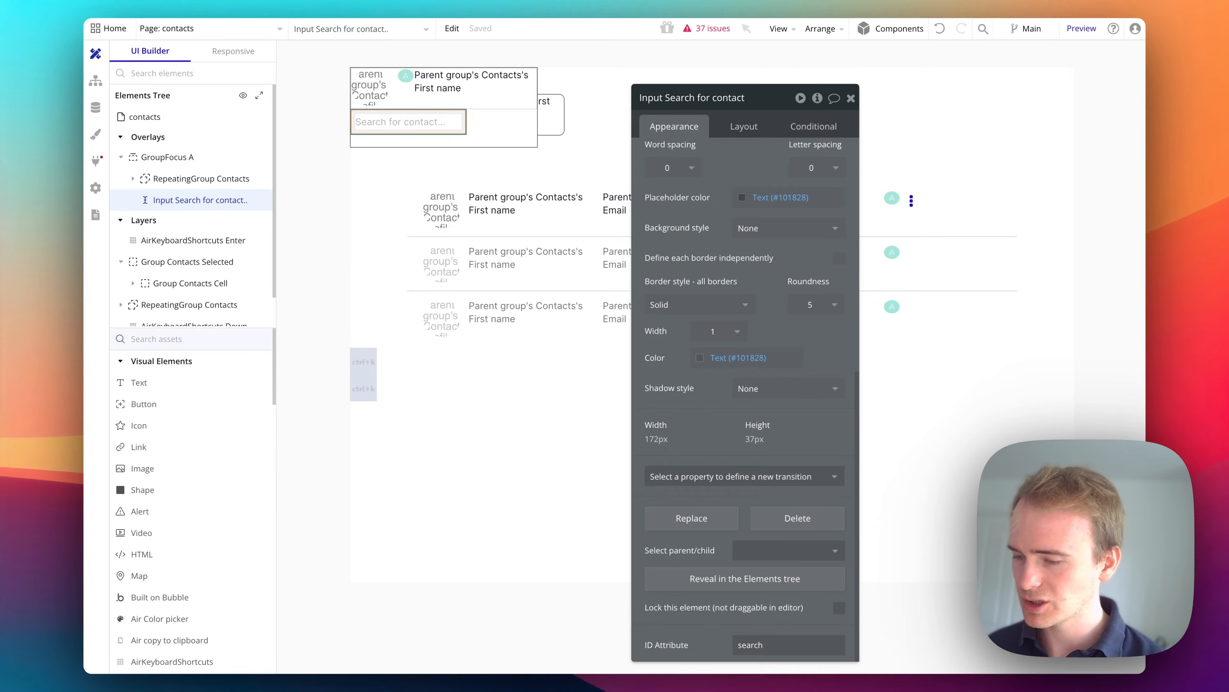
{"action": "type", "text": "search"}
{"action": "left_click", "coordinate": [180, 383]}
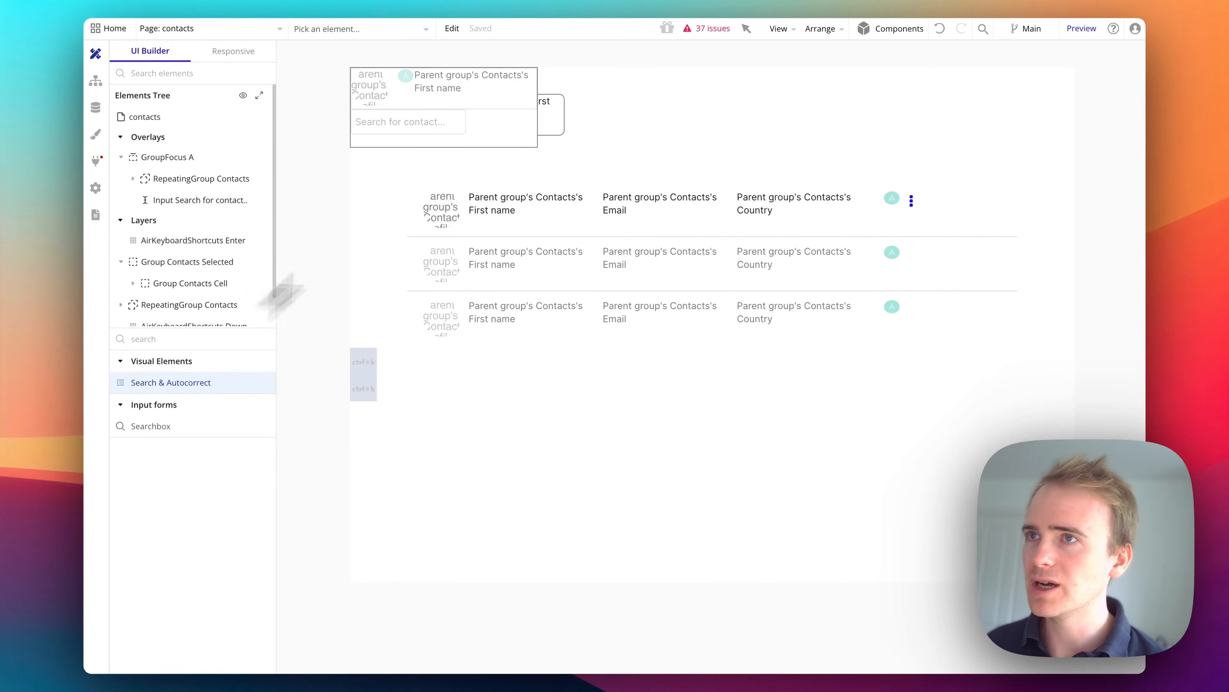
{"action": "left_click", "coordinate": [503, 127]}
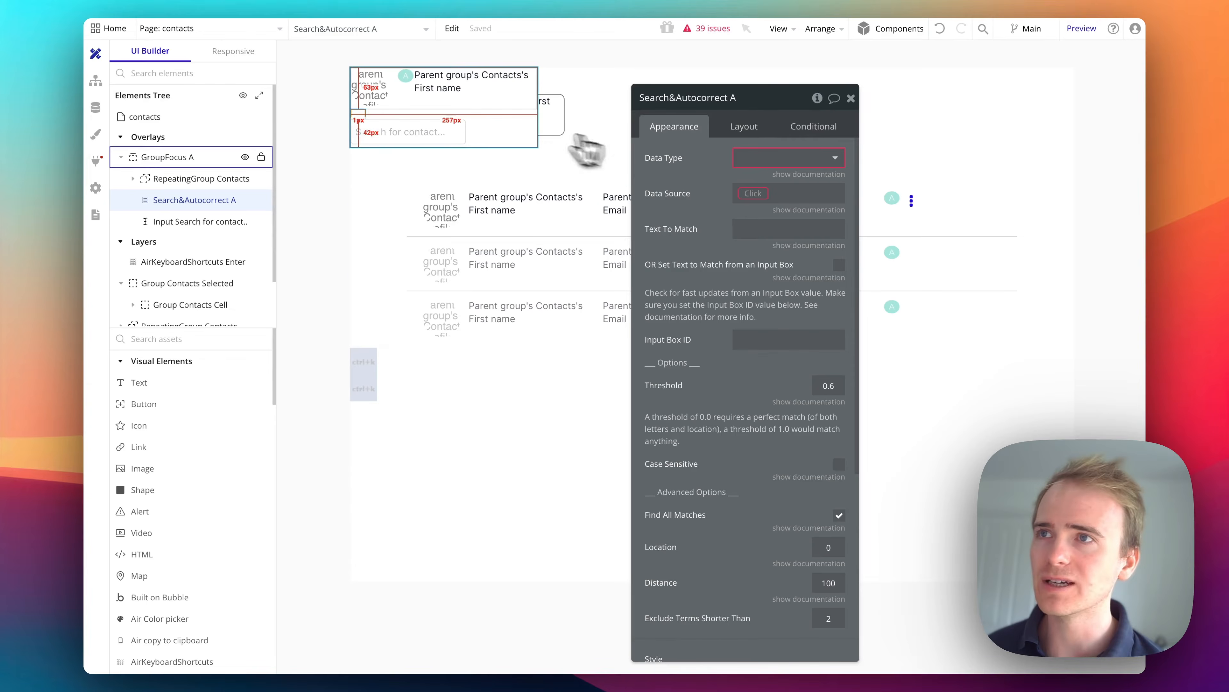
Set the contact search input's width to 100% and move it to first position in GroupFocus A
{"action": "left_click", "coordinate": [435, 133]}
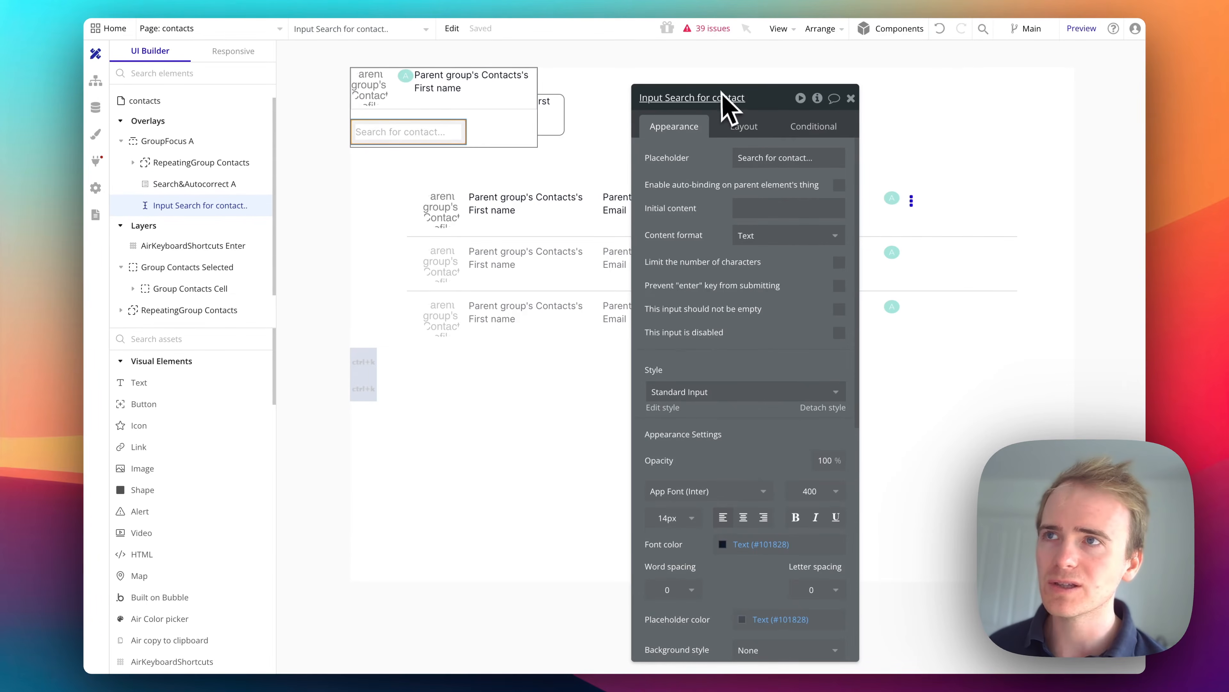
{"action": "left_click", "coordinate": [741, 128]}
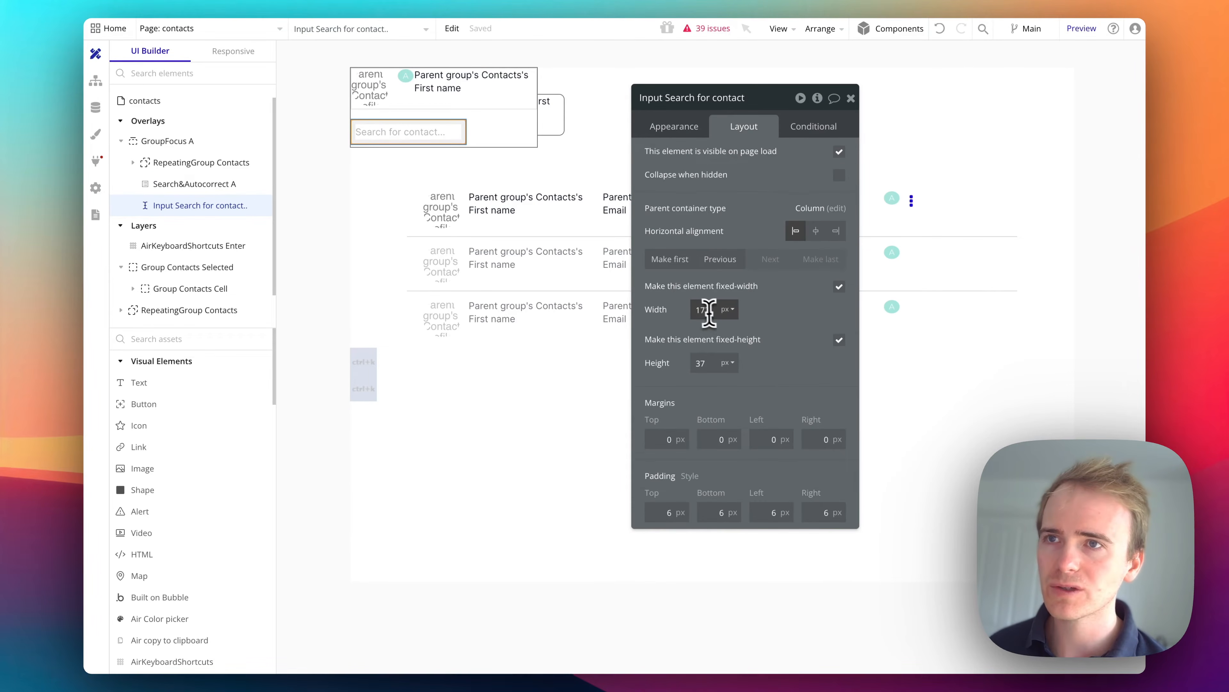
{"action": "type", "text": "100"}
{"action": "left_click", "coordinate": [728, 309]}
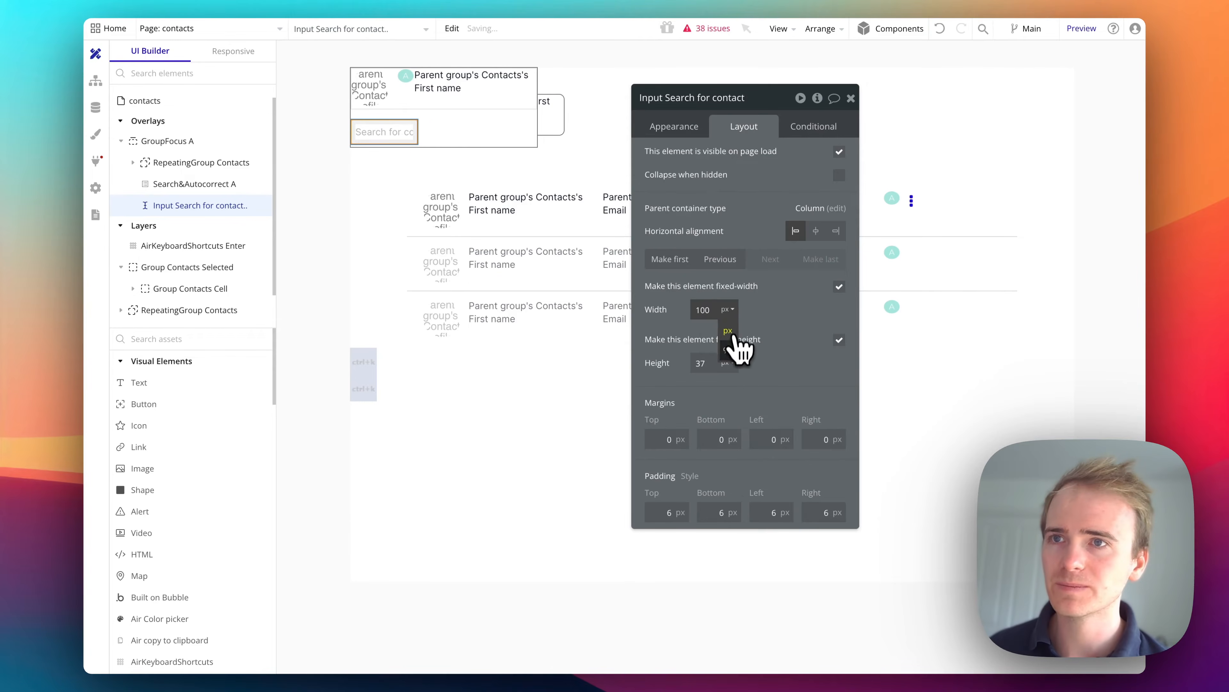
{"action": "left_click", "coordinate": [738, 356]}
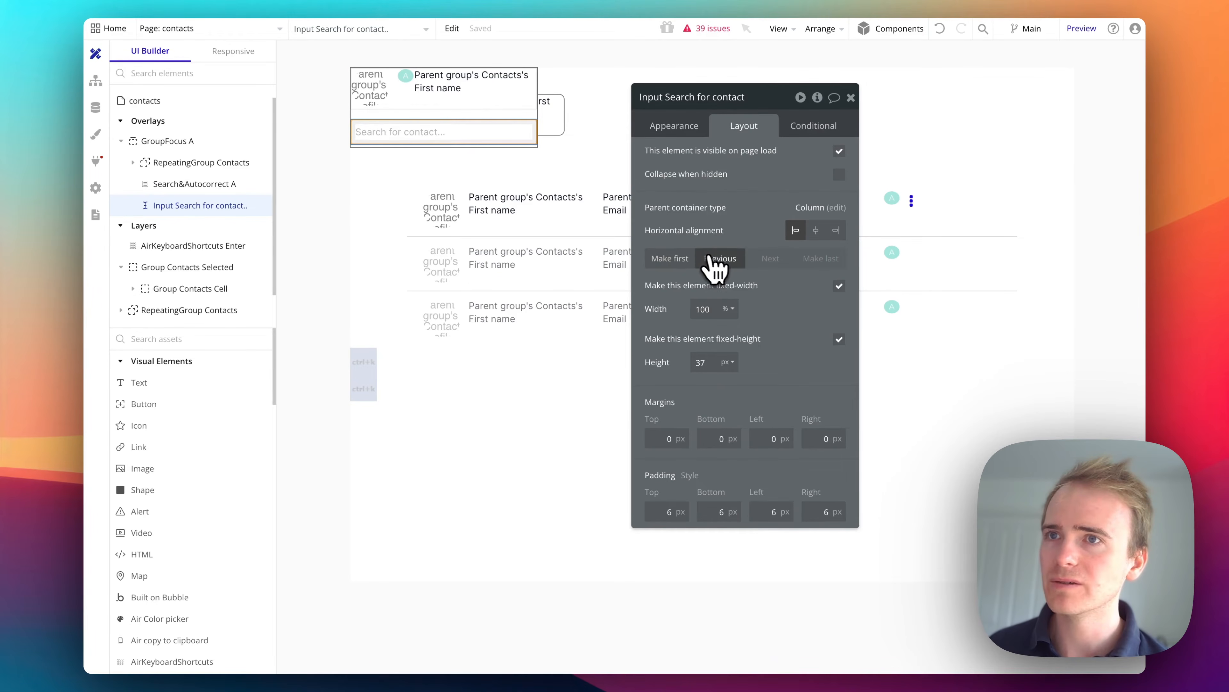
{"action": "left_click", "coordinate": [720, 260]}
{"action": "left_click", "coordinate": [719, 260]}
Set the height of the Search&Autocorrect element to 1
{"action": "left_click", "coordinate": [360, 140]}
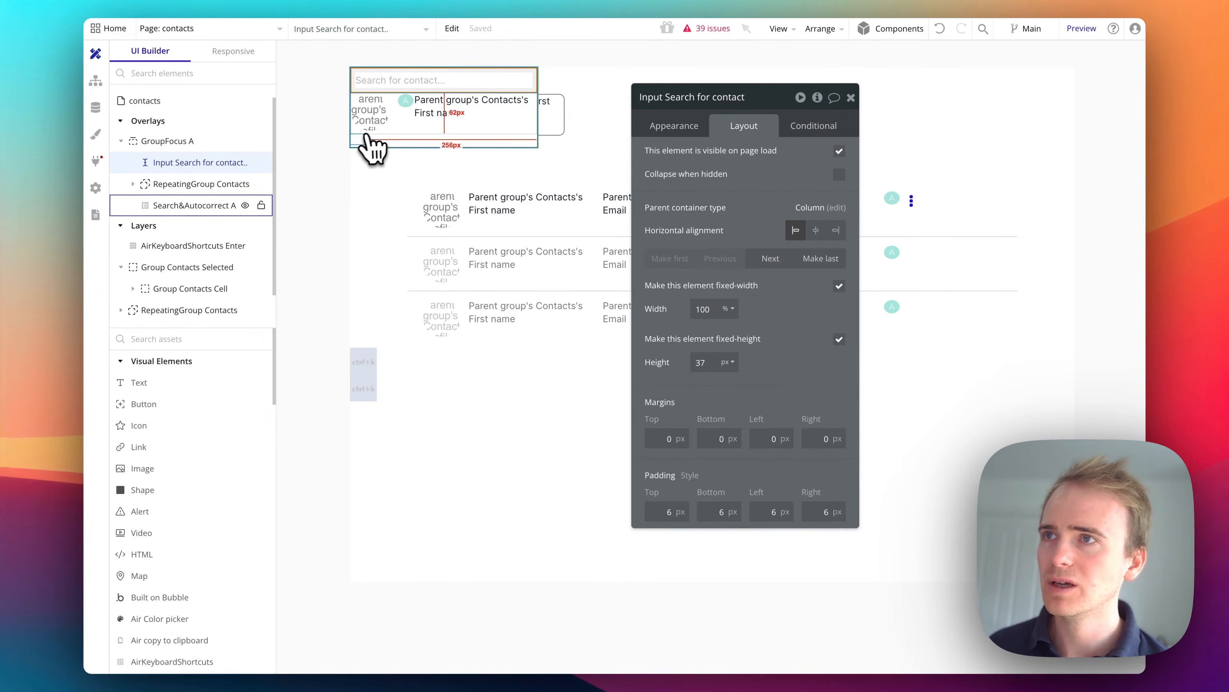
{"action": "left_click", "coordinate": [696, 132]}
{"action": "left_click", "coordinate": [750, 127]}
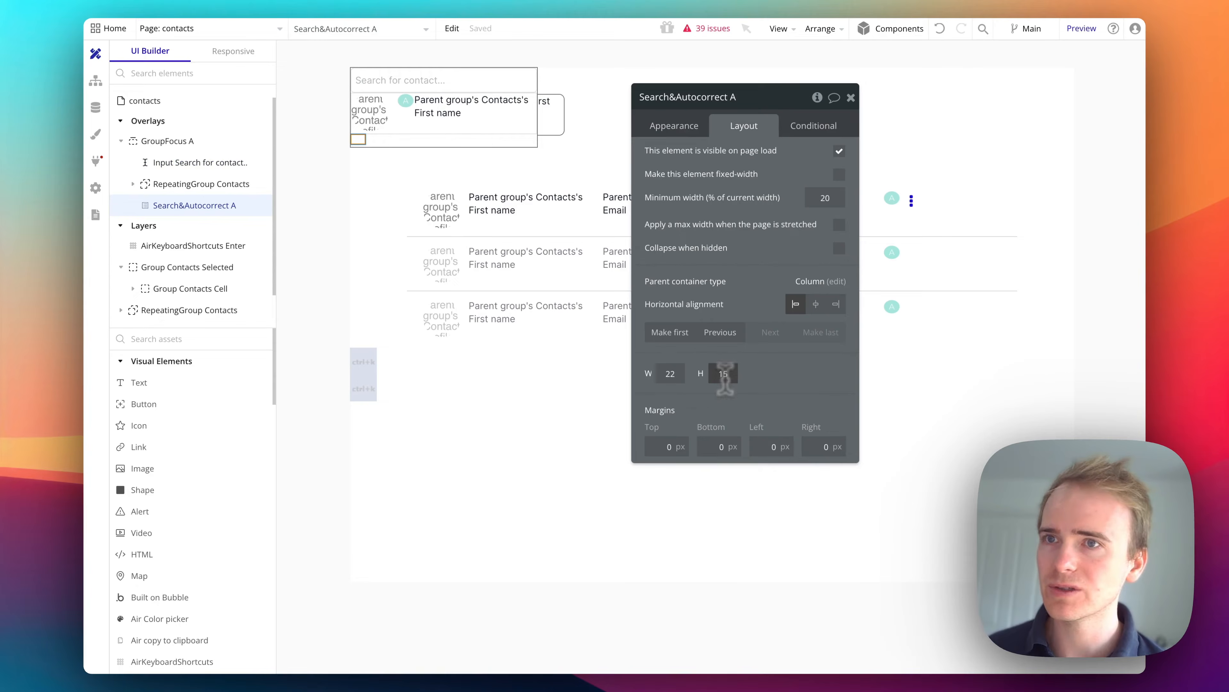
{"action": "left_click", "coordinate": [723, 373]}
{"action": "type", "text": "1"}
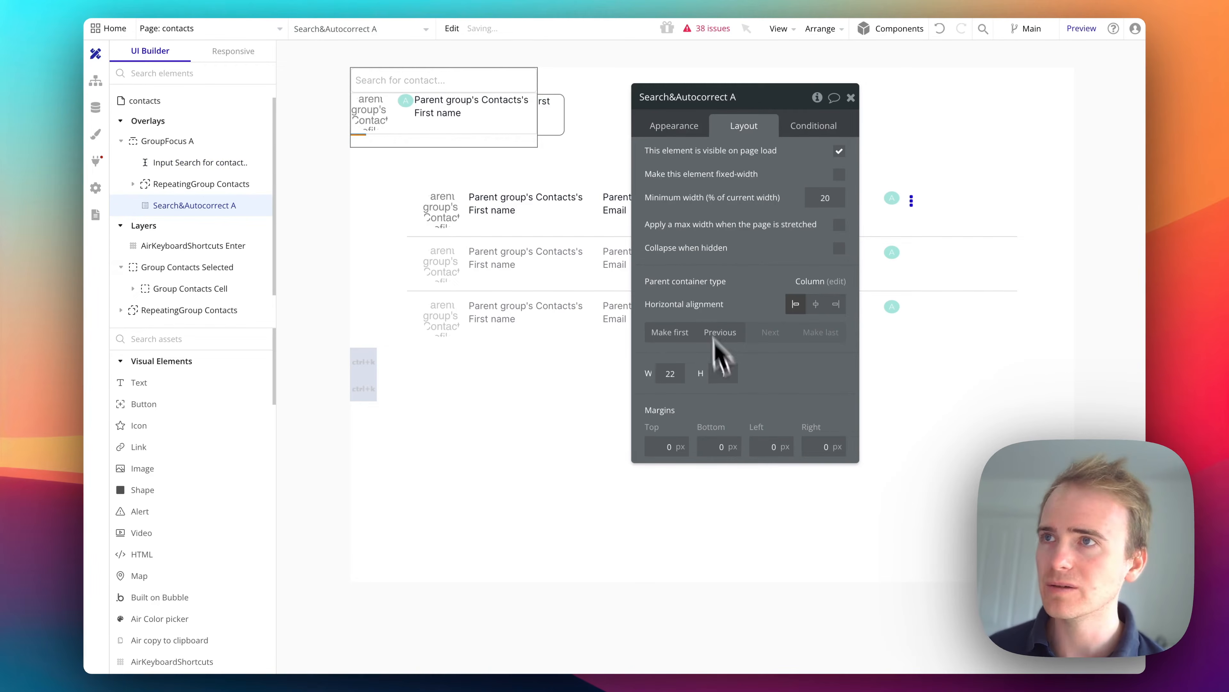
Set the Search&Autocorrect element's data type to Contacts
{"action": "left_click", "coordinate": [664, 125]}
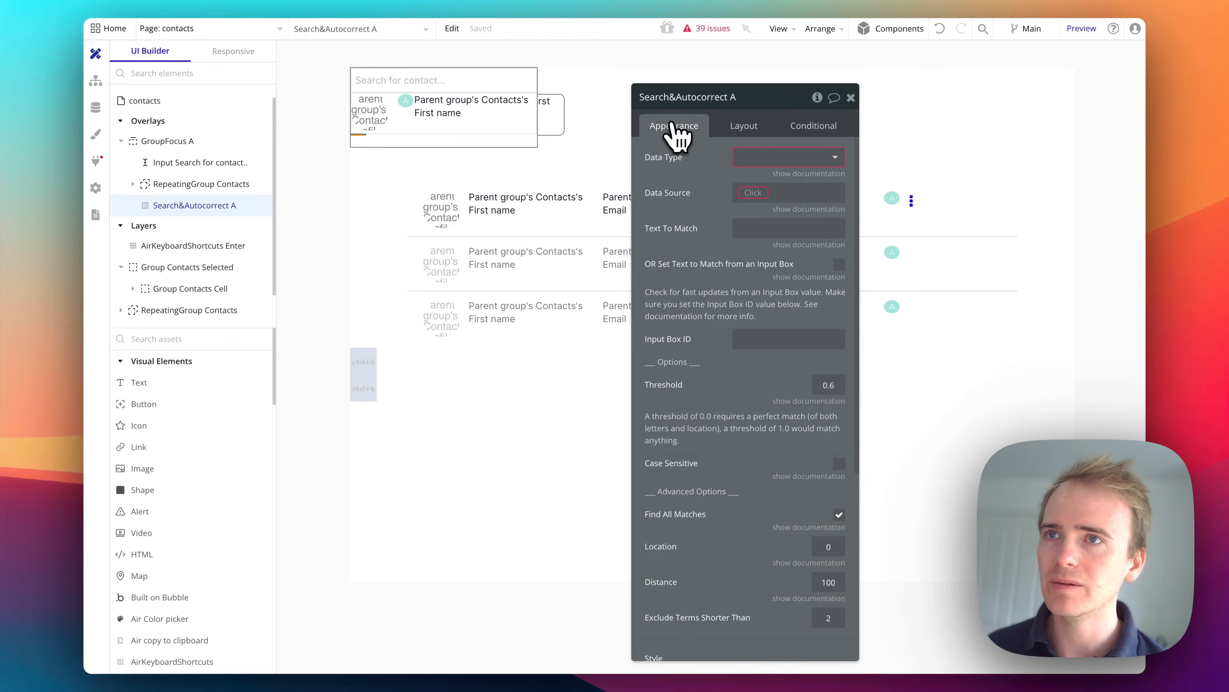
{"action": "left_click", "coordinate": [779, 156]}
{"action": "type", "text": "con"}
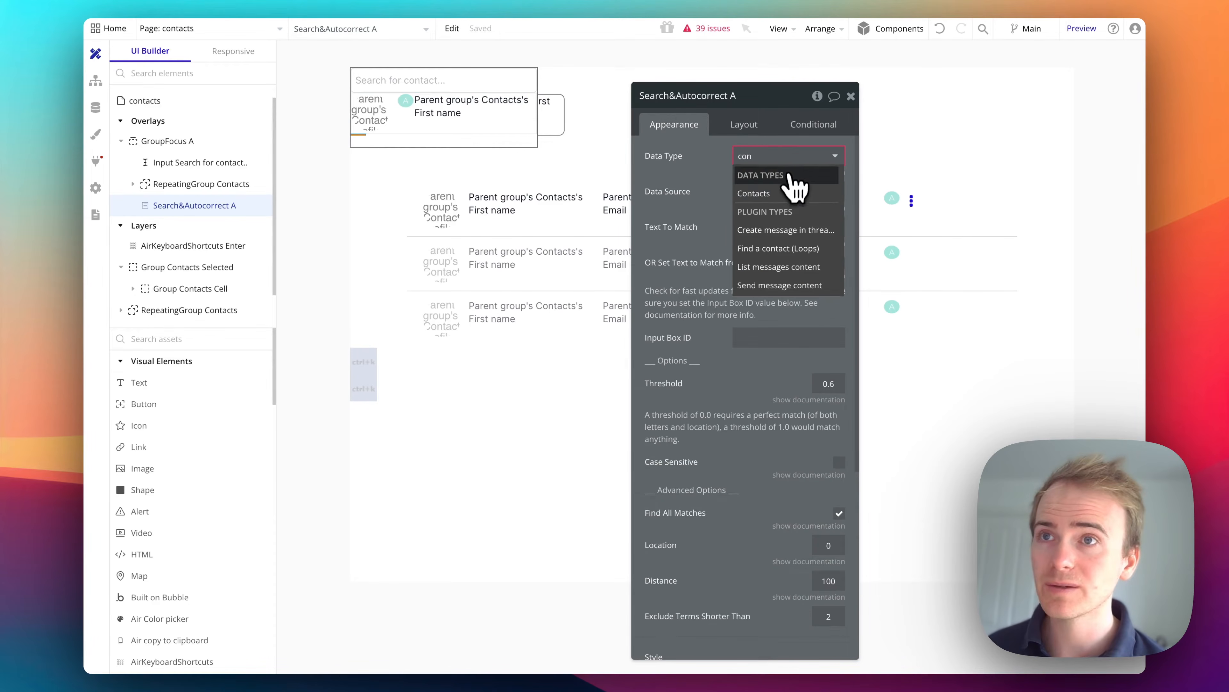
{"action": "left_click", "coordinate": [784, 193]}
Set the Search&Autocorrect element's data type to Contacts and its data source to an unconstrained search for Contacts
{"action": "left_click", "coordinate": [753, 191]}
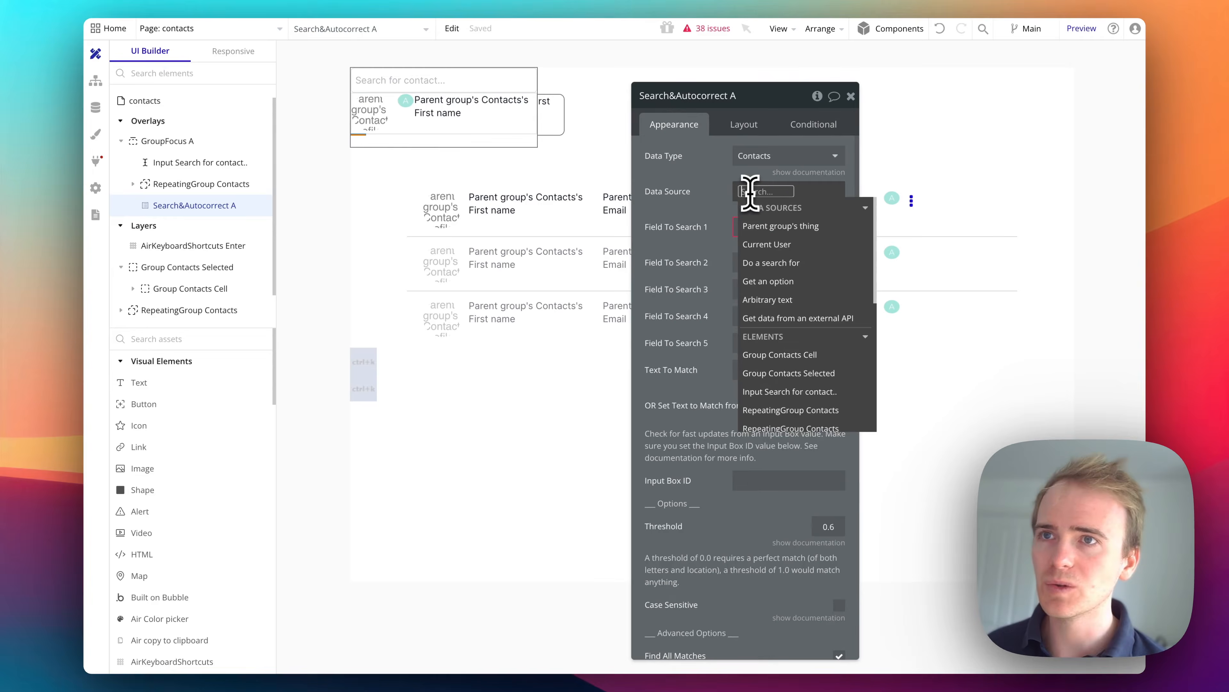
{"action": "left_click", "coordinate": [773, 280]}
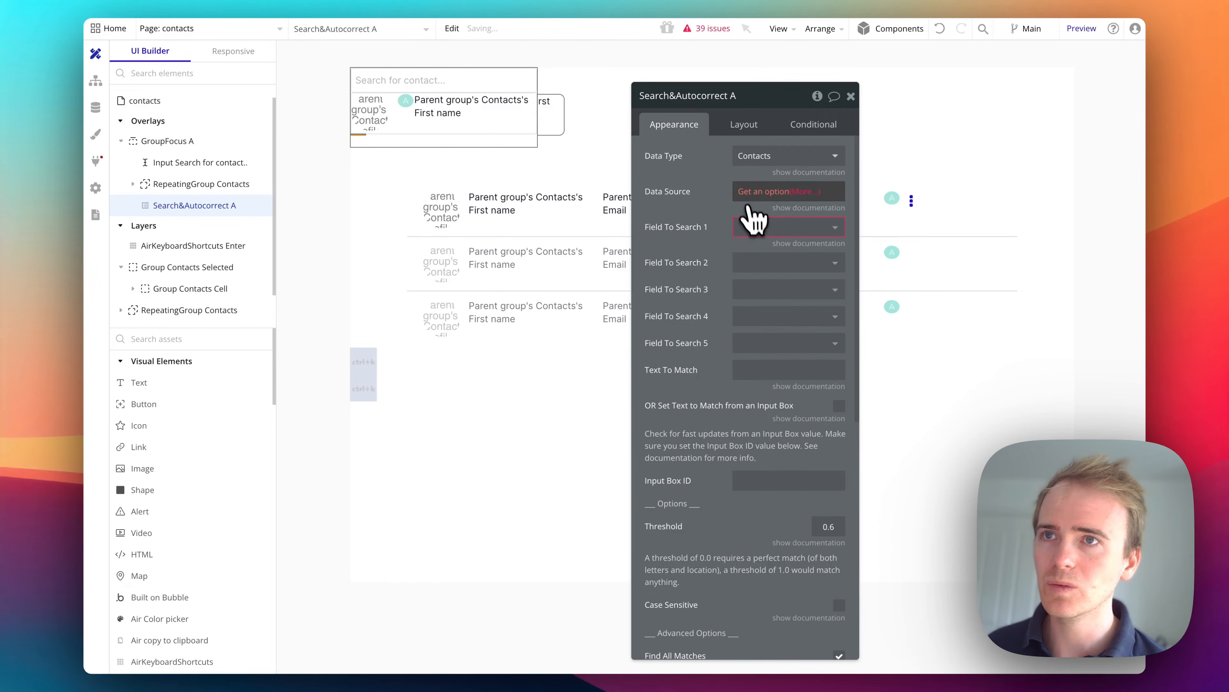
{"action": "right_click", "coordinate": [755, 195]}
{"action": "left_click", "coordinate": [823, 196]}
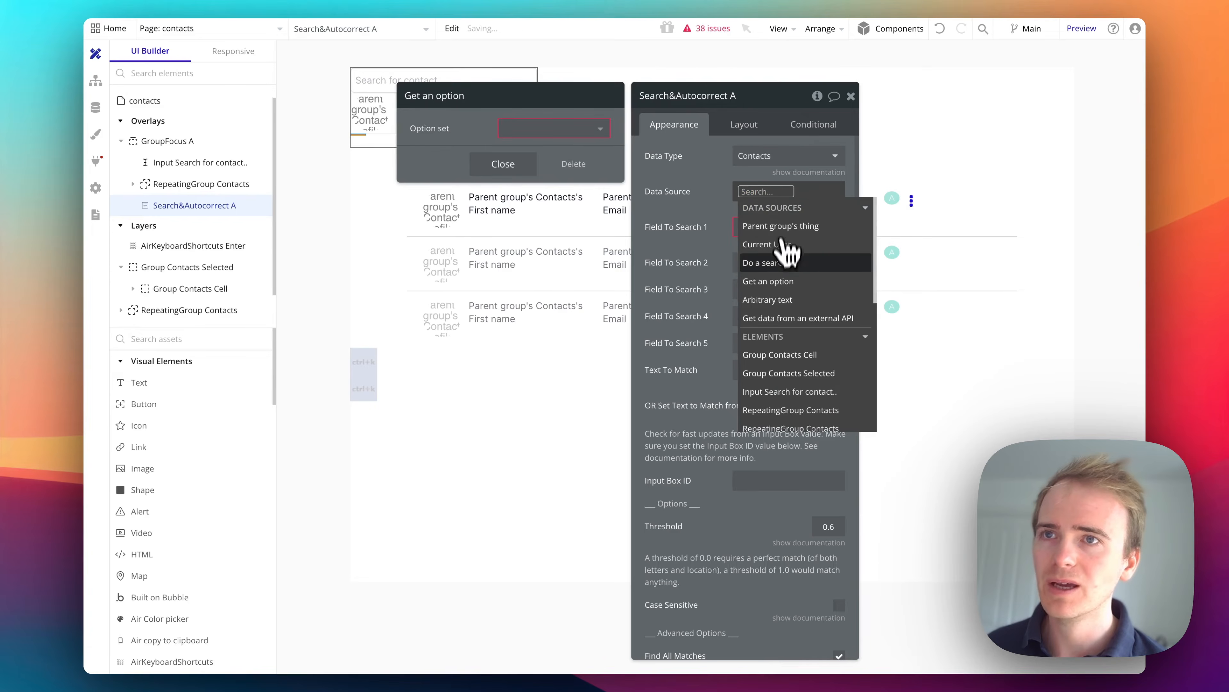
{"action": "left_click", "coordinate": [787, 247]}
{"action": "left_click", "coordinate": [559, 129]}
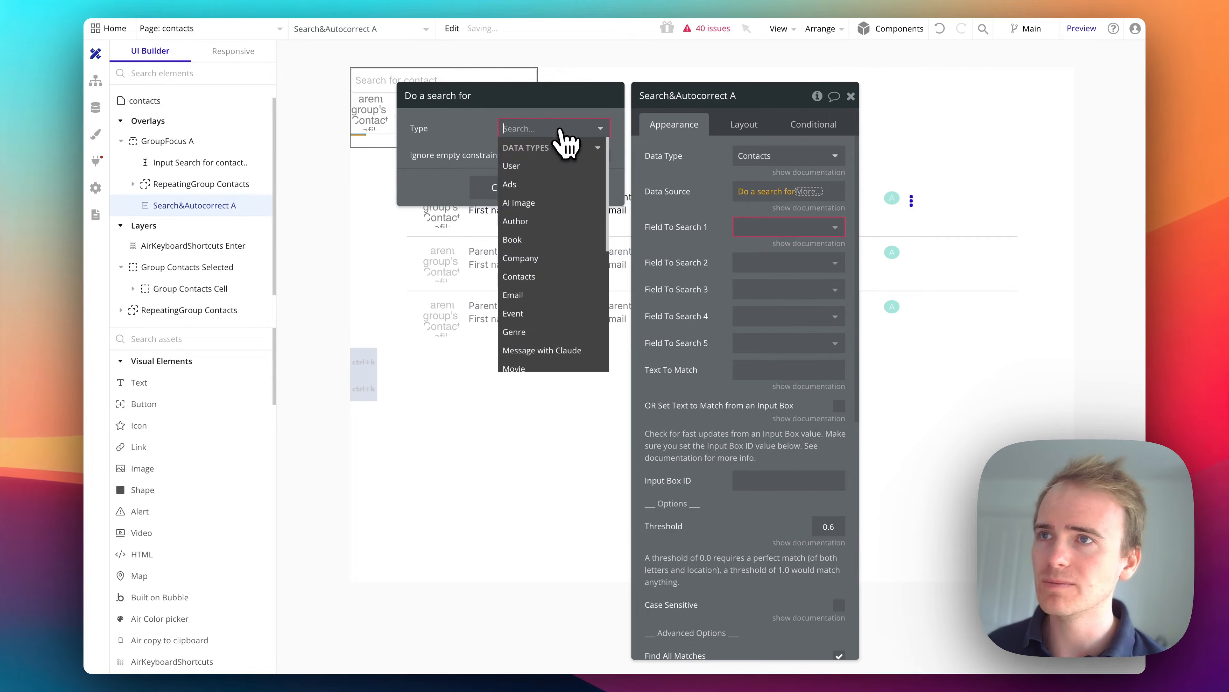
{"action": "left_click", "coordinate": [535, 276]}
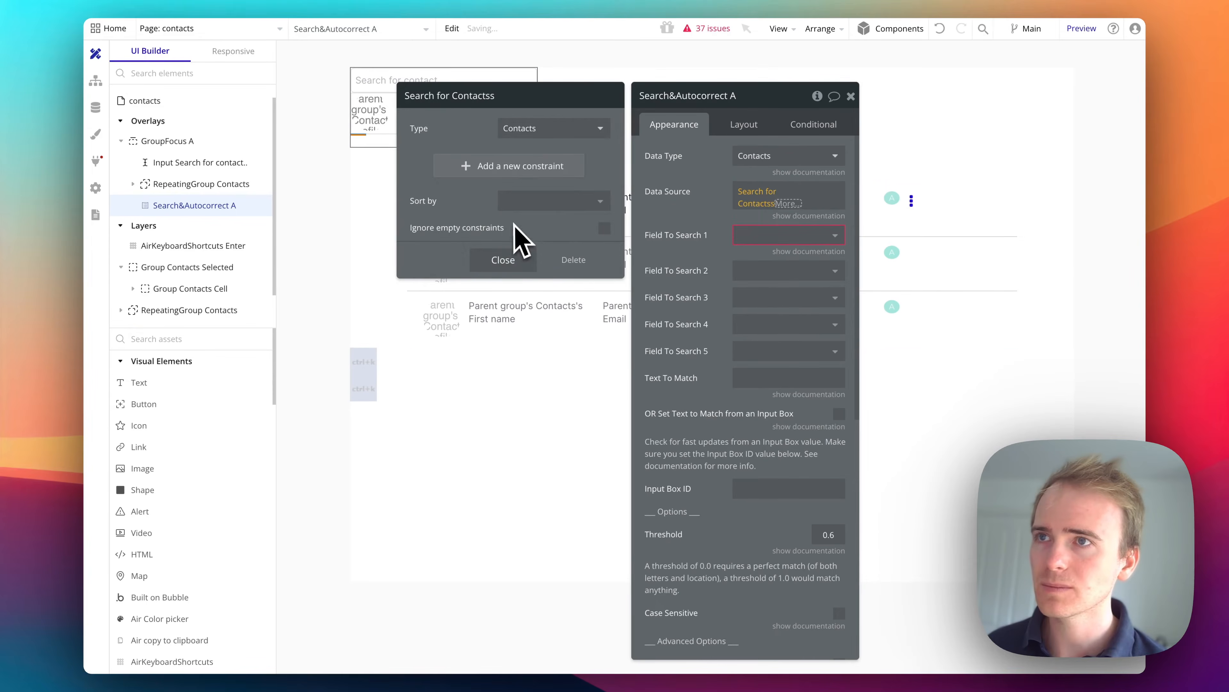
{"action": "left_click", "coordinate": [515, 262]}
Set the Search&Autocorrect element's search fields 1 to 4 to First name, Last name, Name and Country
{"action": "left_click", "coordinate": [787, 235]}
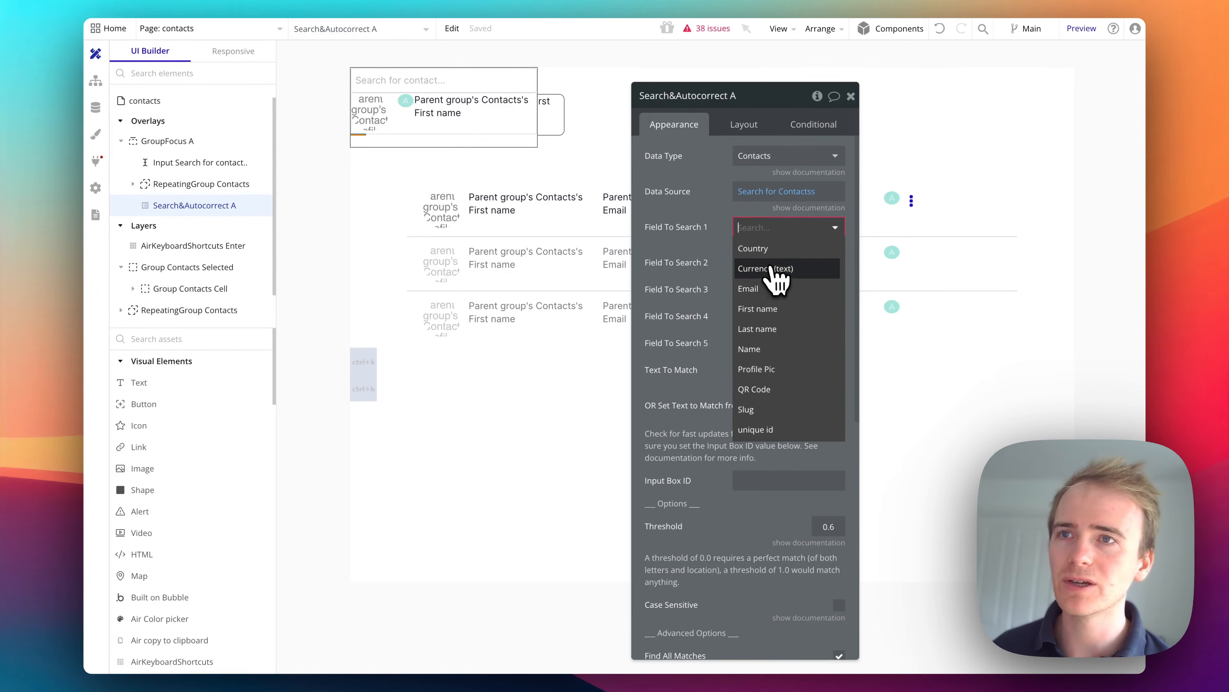
{"action": "left_click", "coordinate": [779, 309]}
{"action": "left_click", "coordinate": [777, 264]}
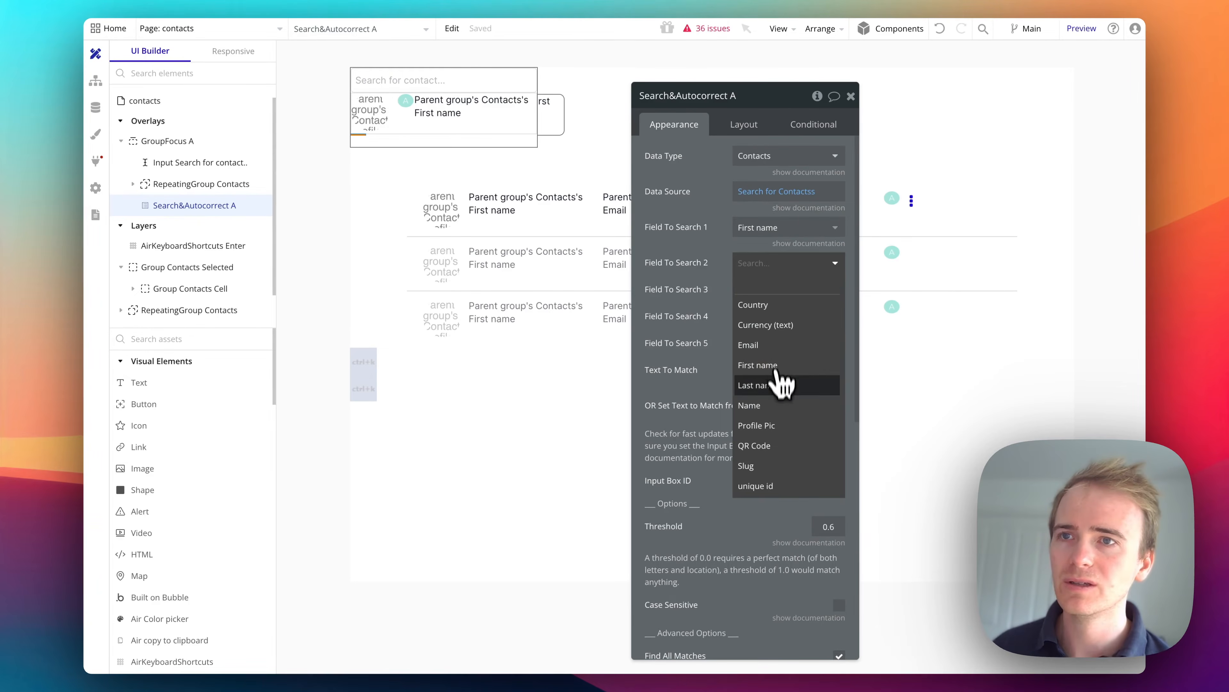
{"action": "left_click", "coordinate": [782, 384]}
{"action": "left_click", "coordinate": [773, 293]}
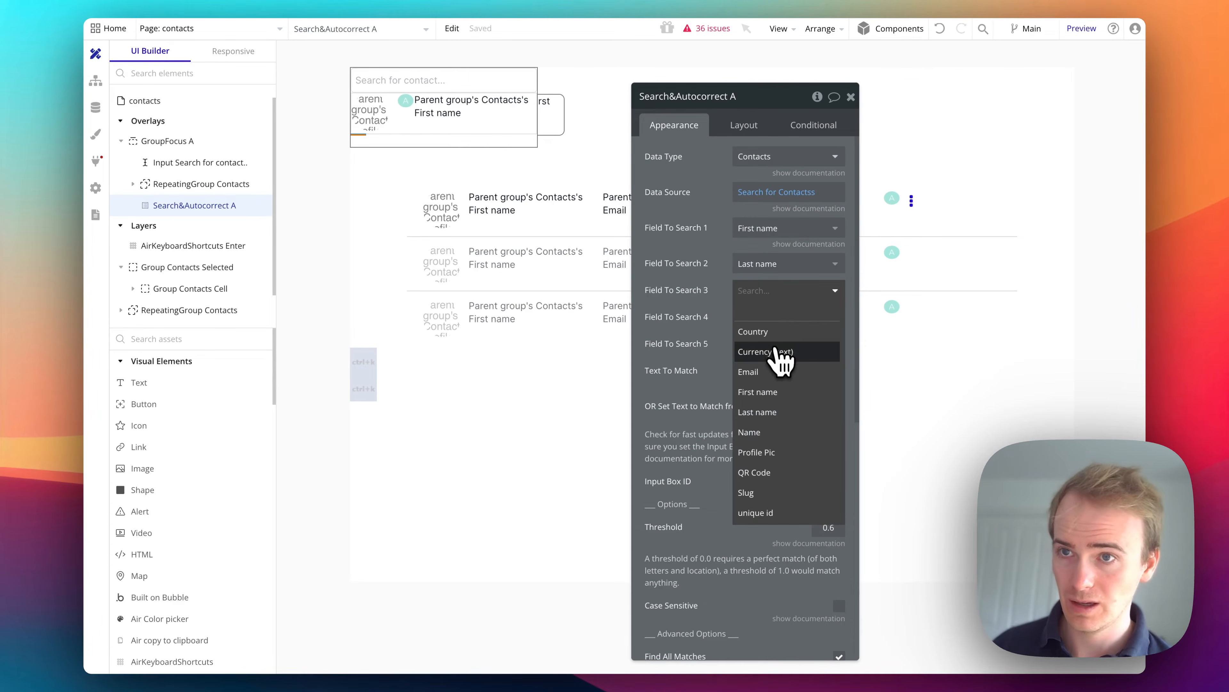
{"action": "left_click", "coordinate": [775, 430]}
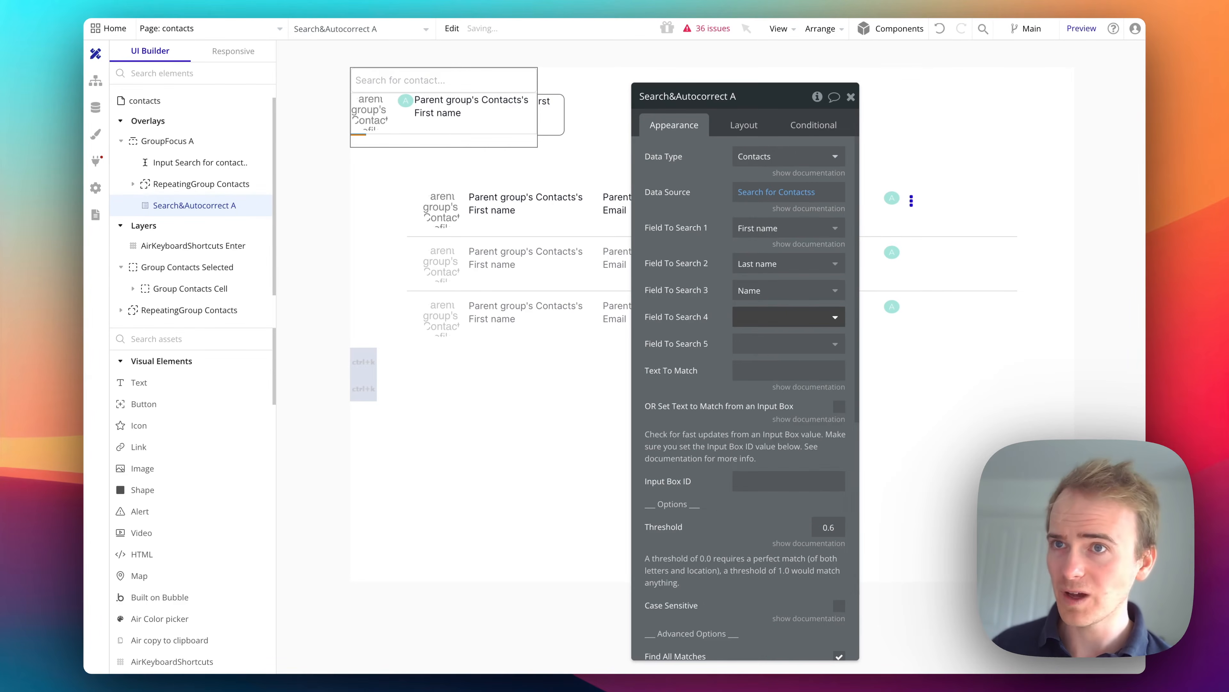
{"action": "left_click", "coordinate": [762, 317]}
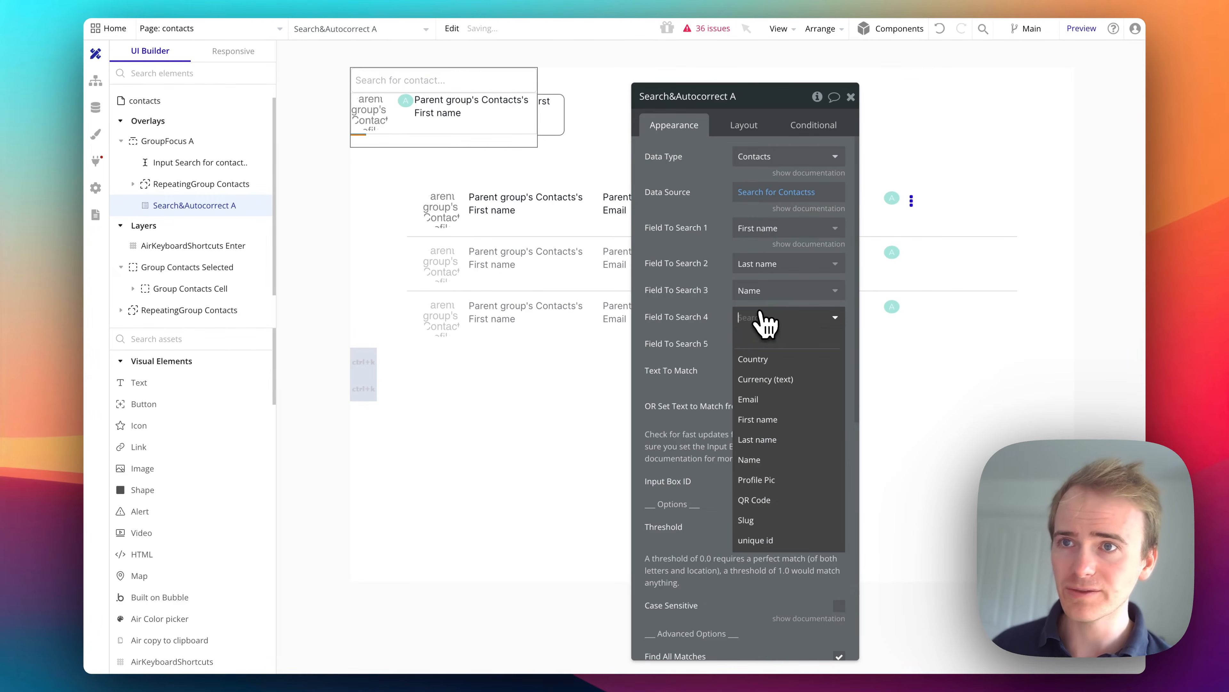
{"action": "left_click", "coordinate": [788, 367]}
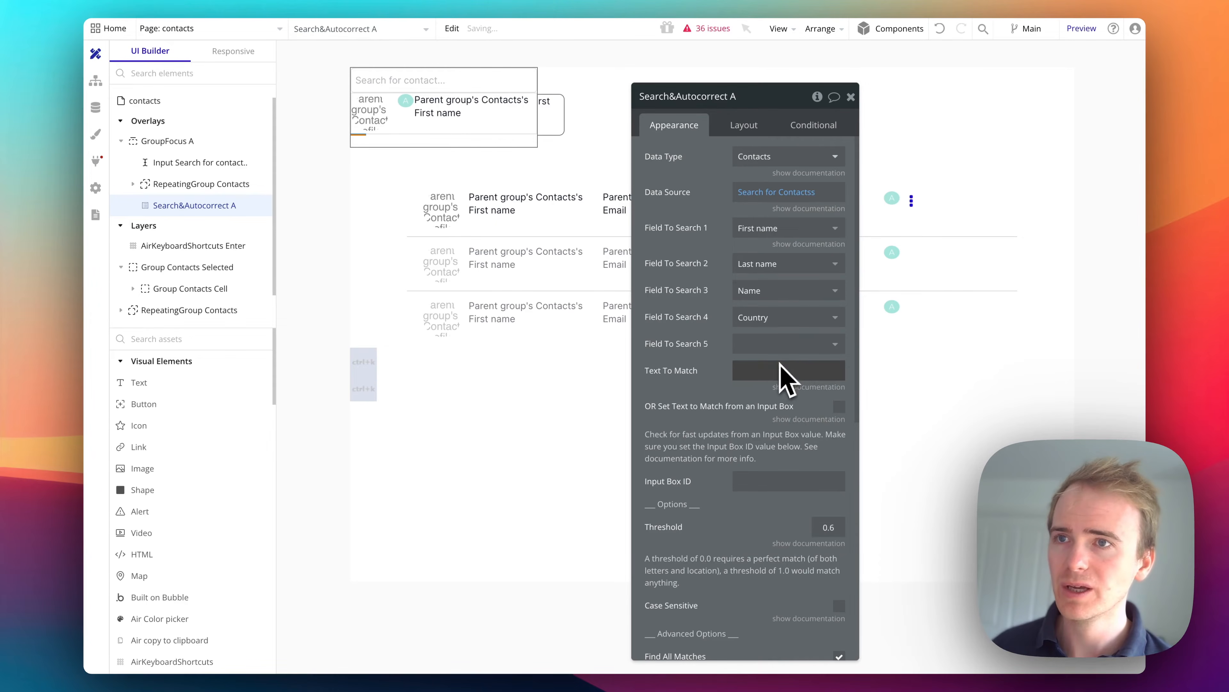
Enable setting the match text from an input box and set the Input Box ID to "search"
{"action": "left_click", "coordinate": [840, 406]}
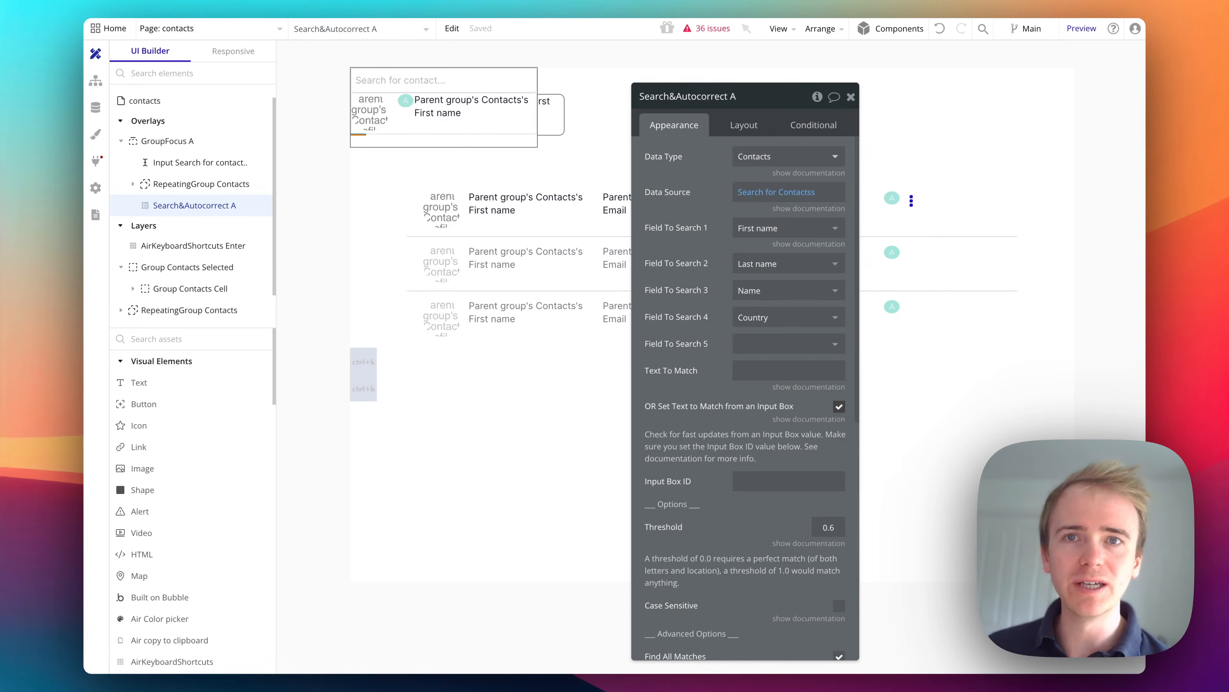
{"action": "left_click", "coordinate": [772, 482]}
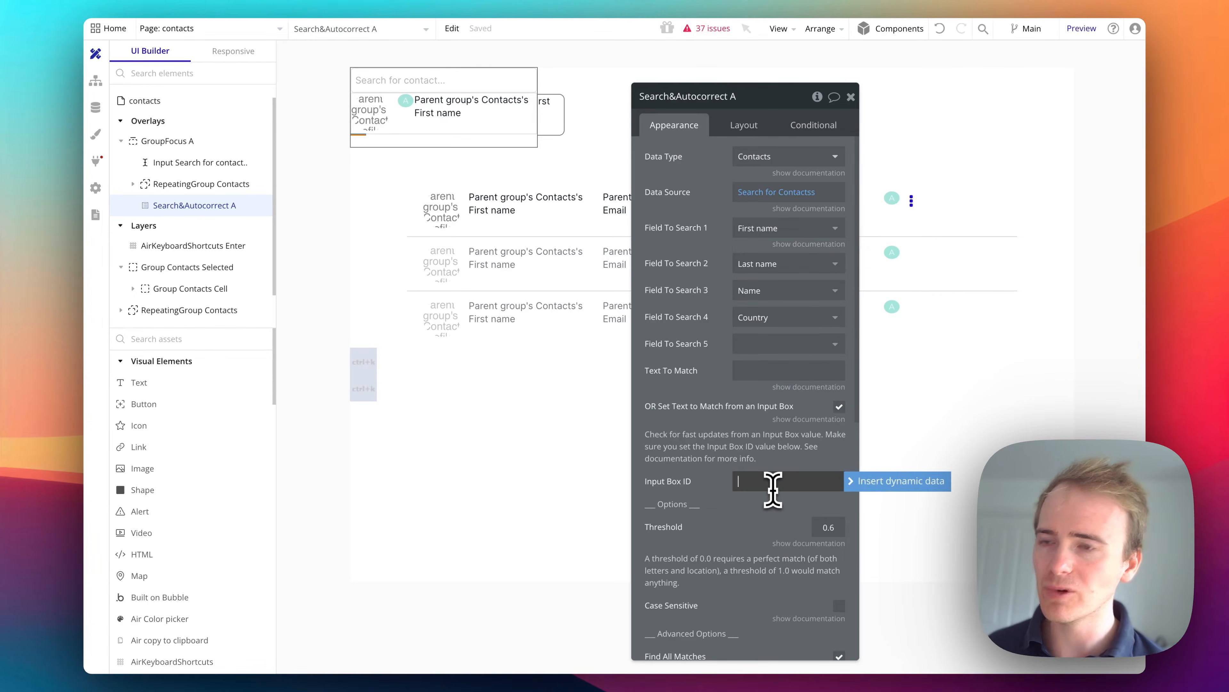
{"action": "type", "text": "search"}
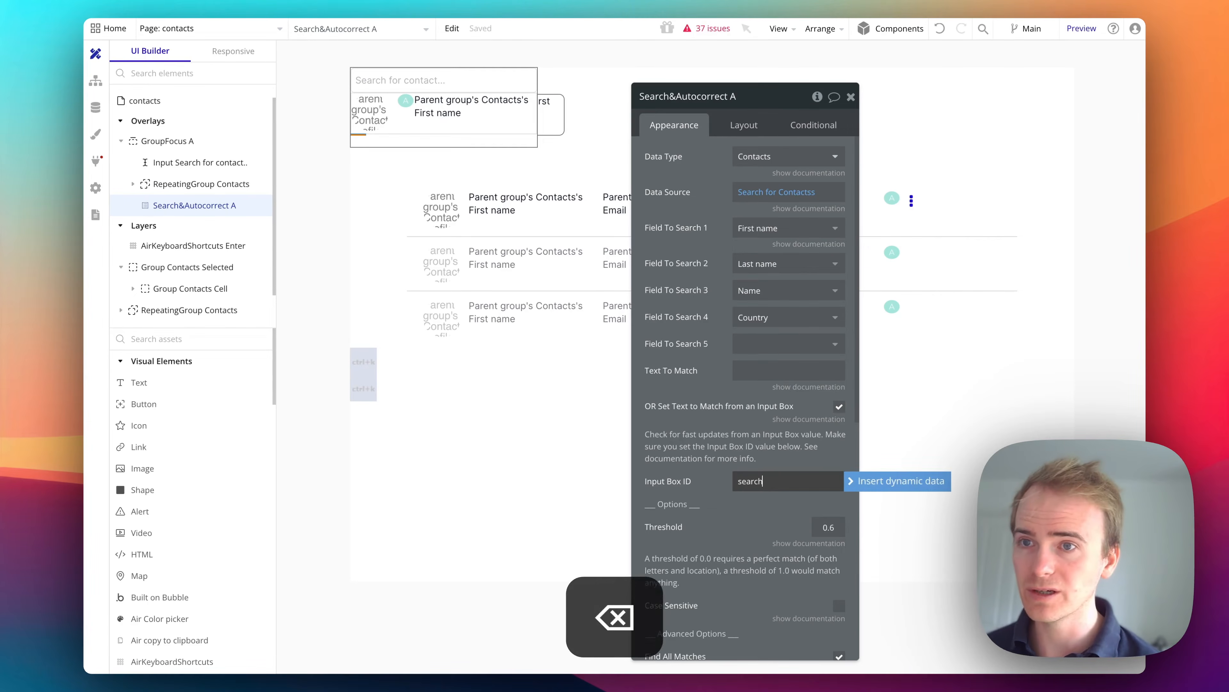
{"action": "left_click", "coordinate": [769, 521]}
{"action": "scroll", "coordinate": [769, 522], "scroll_direction": "down", "scroll_amount": 10}
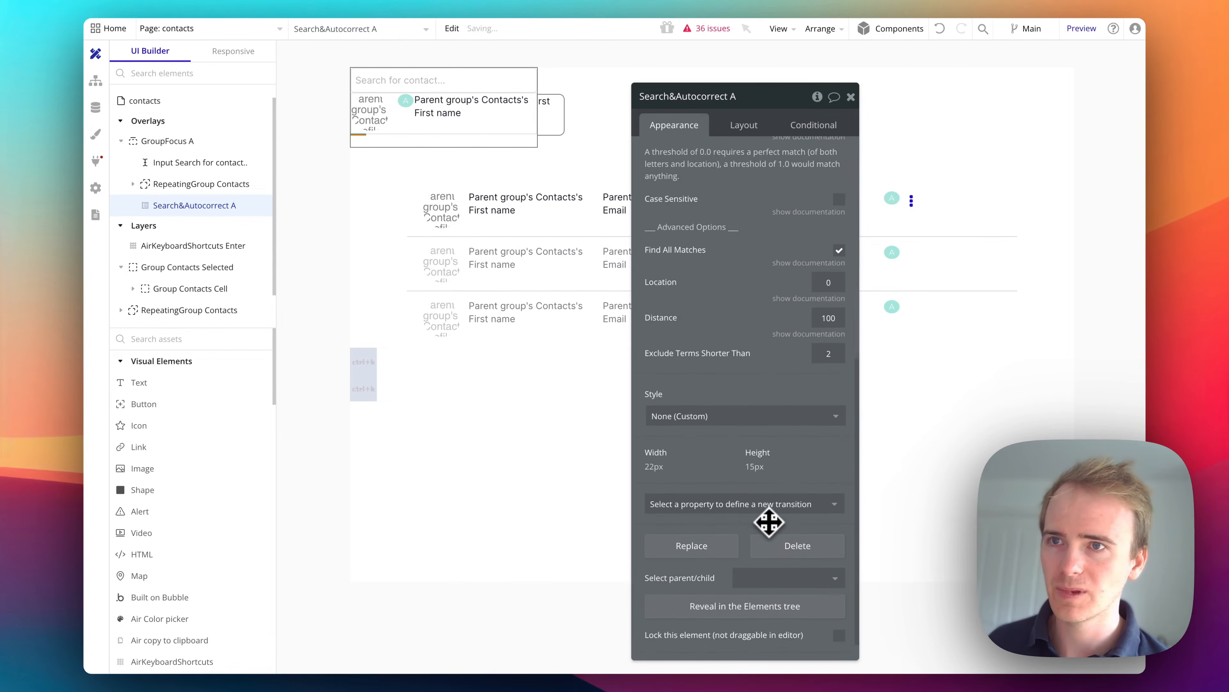
{"action": "scroll", "coordinate": [769, 521], "scroll_direction": "up", "scroll_amount": 10}
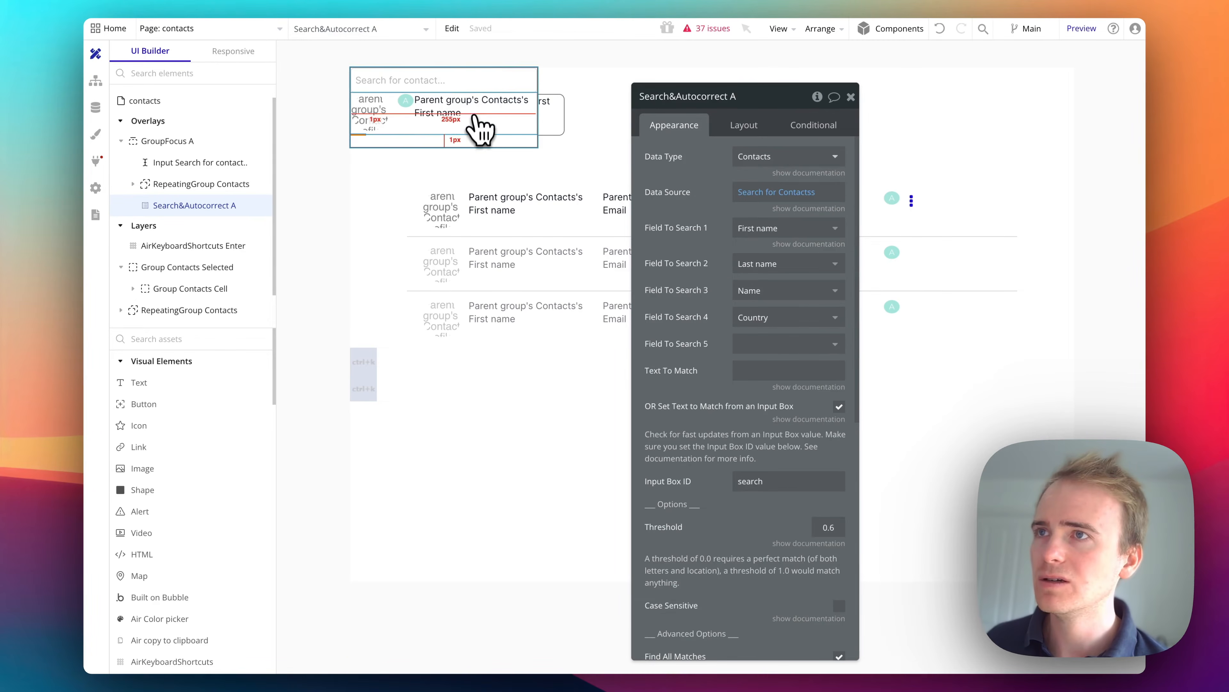
Add a condition to the RepeatingGroup Contacts in GroupFocus A, starting with Search&Autocorrect A's Input Box's Value
{"action": "left_click", "coordinate": [479, 127]}
{"action": "left_click", "coordinate": [196, 184]}
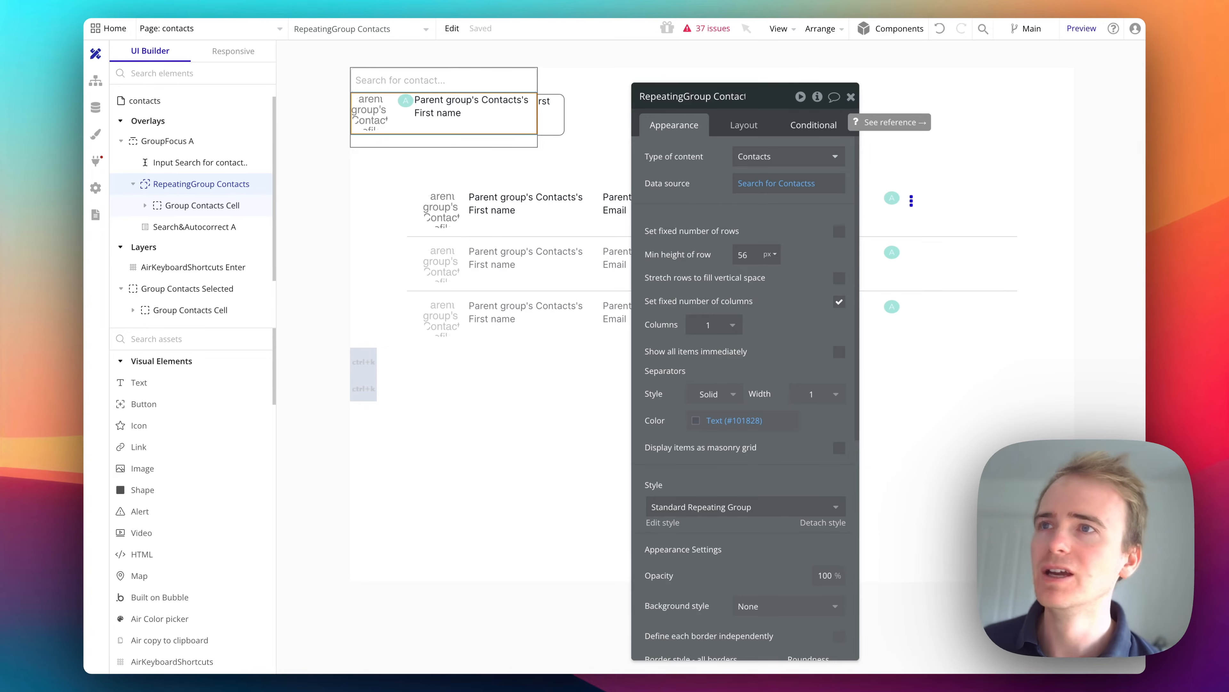
{"action": "left_click", "coordinate": [806, 127]}
{"action": "left_click", "coordinate": [784, 156]}
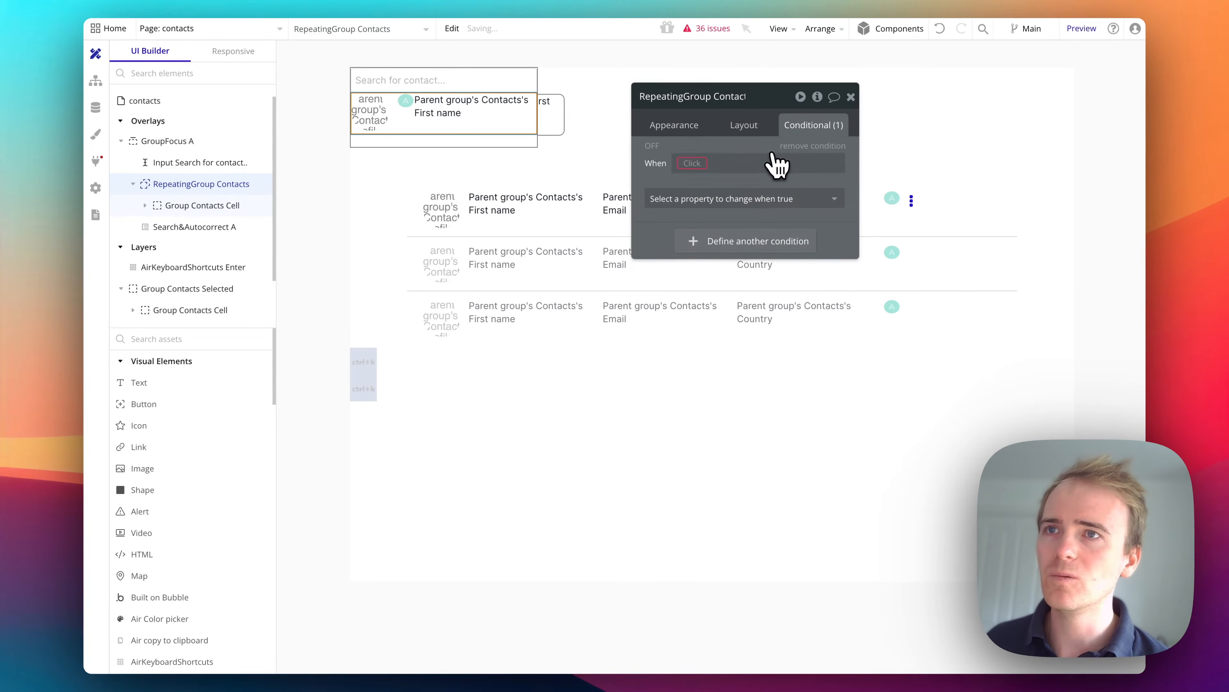
{"action": "left_click", "coordinate": [700, 164]}
{"action": "type", "text": "sear"}
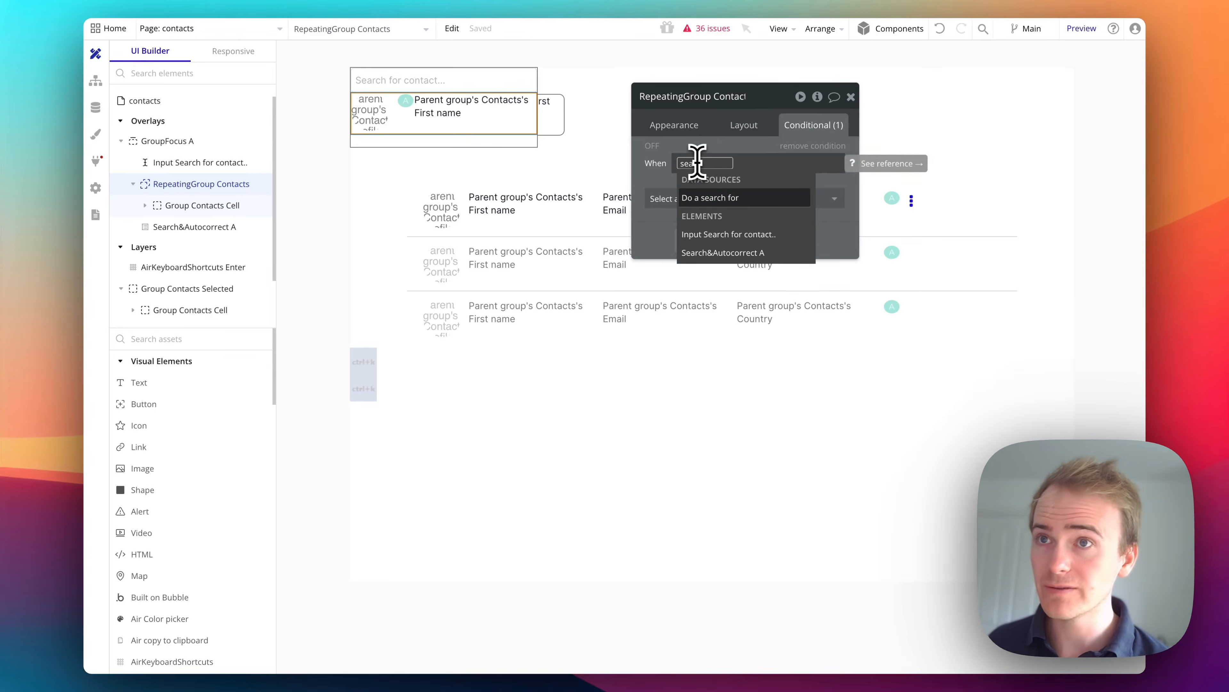
{"action": "left_click", "coordinate": [731, 255]}
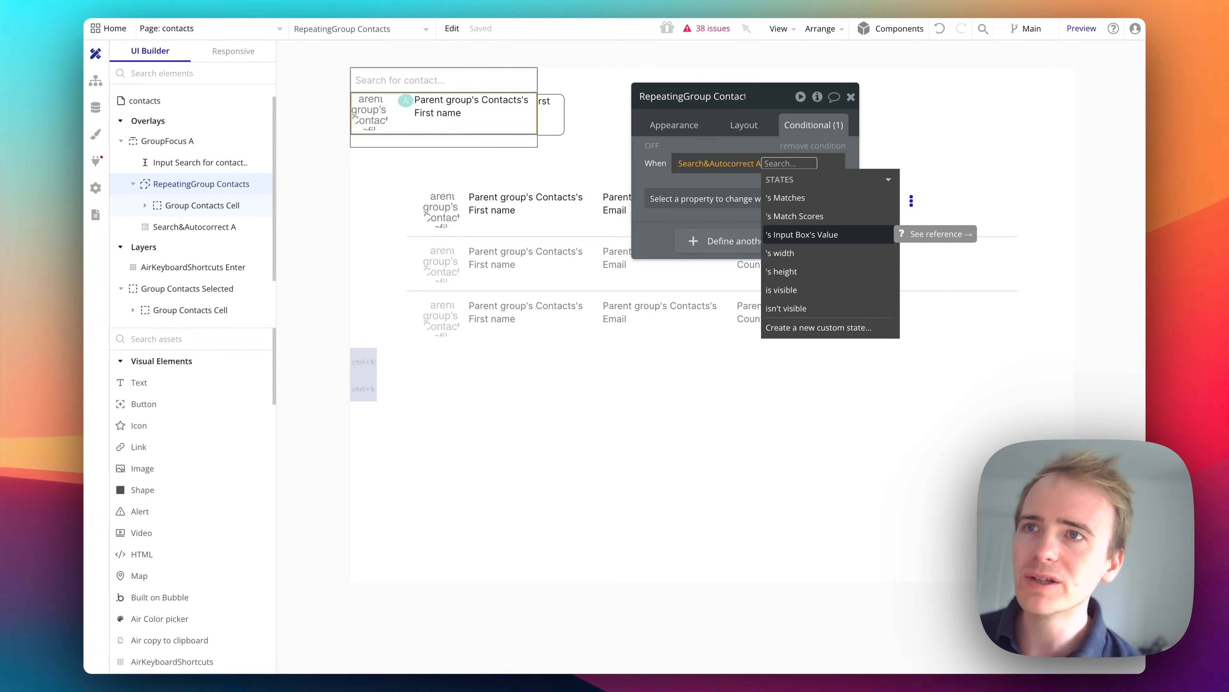
{"action": "left_click", "coordinate": [831, 235]}
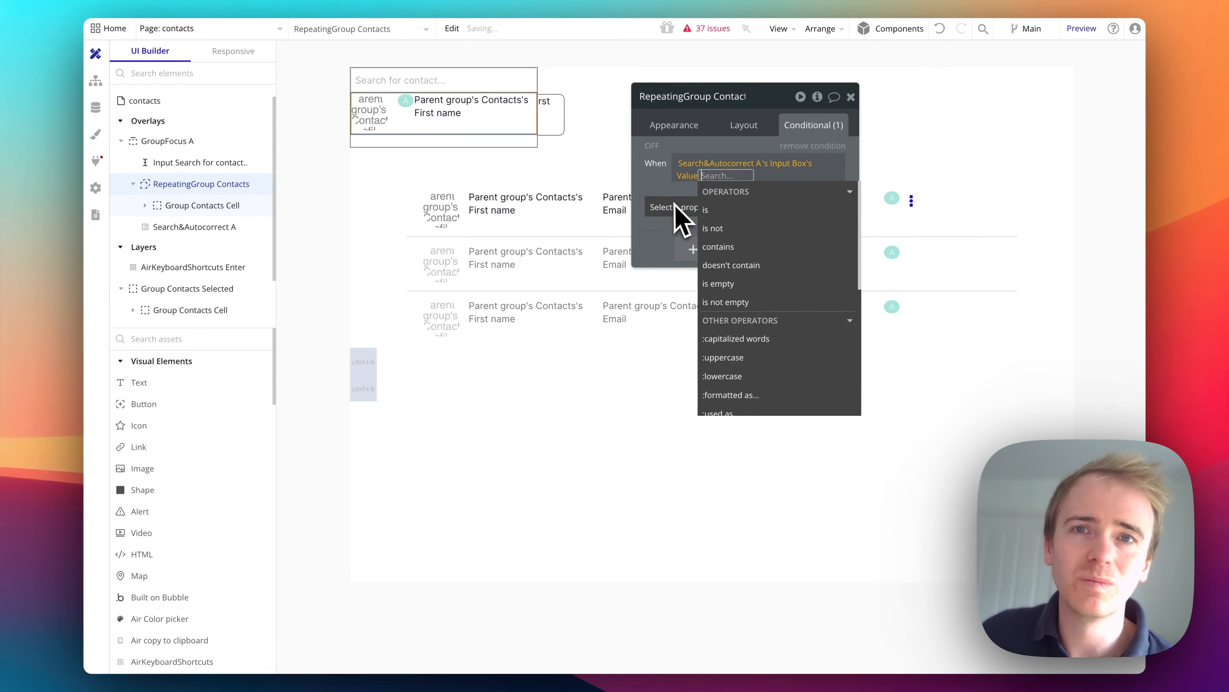
Complete the repeating group's condition so the input box value's number of characters is ≥ 3
{"action": "left_click", "coordinate": [667, 193]}
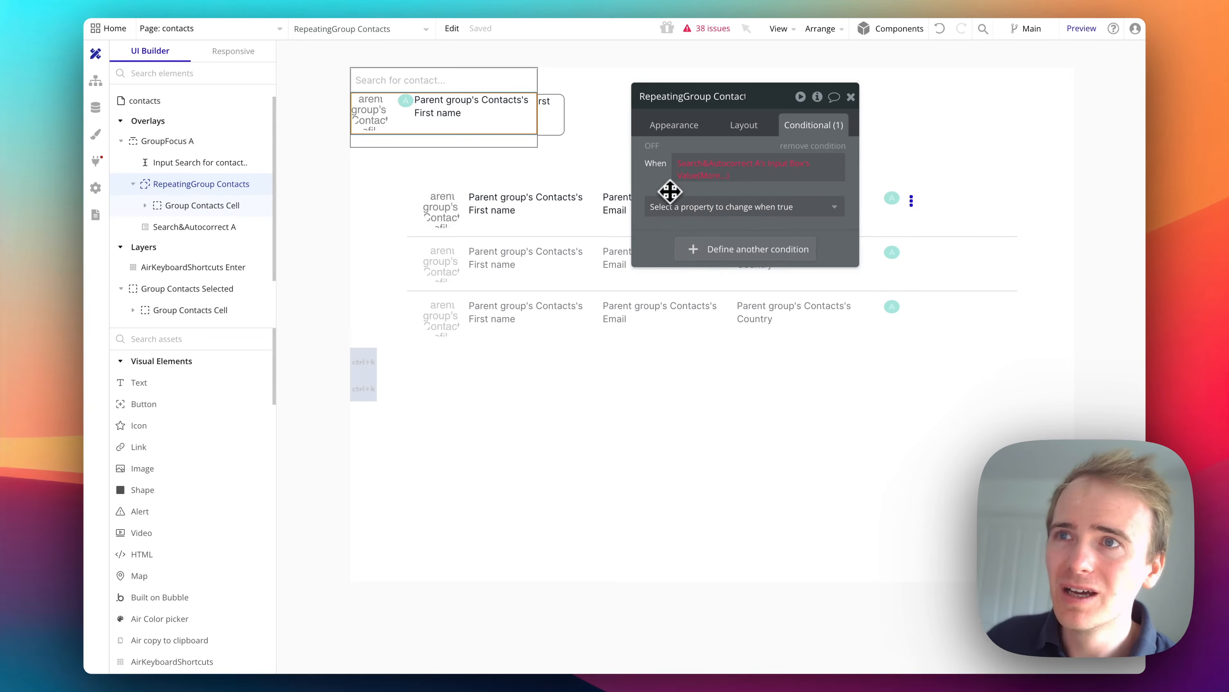
{"action": "left_click", "coordinate": [716, 175]}
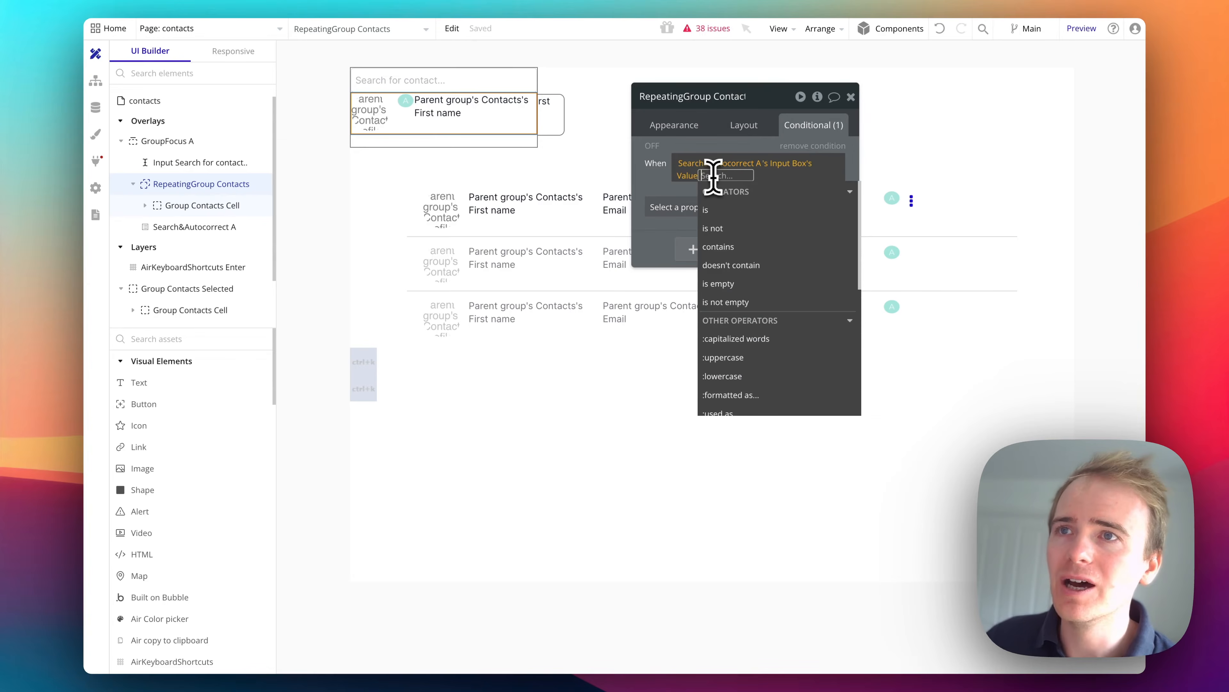
{"action": "type", "text": "ch"}
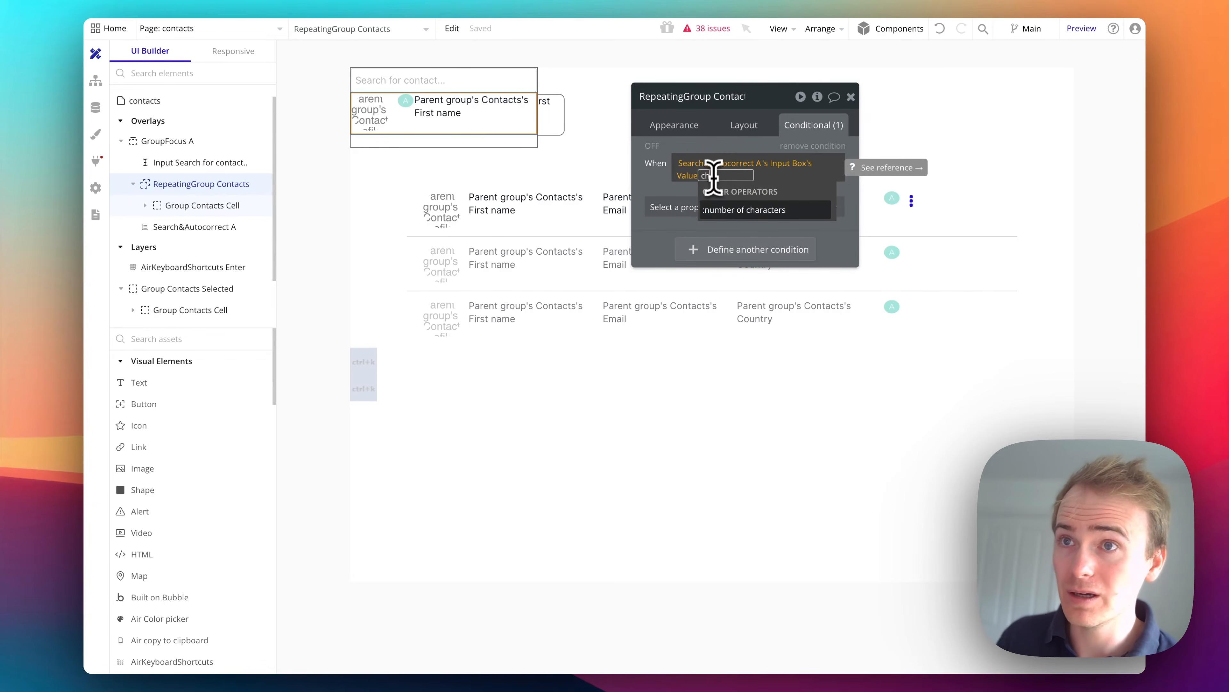
{"action": "left_click", "coordinate": [736, 210]}
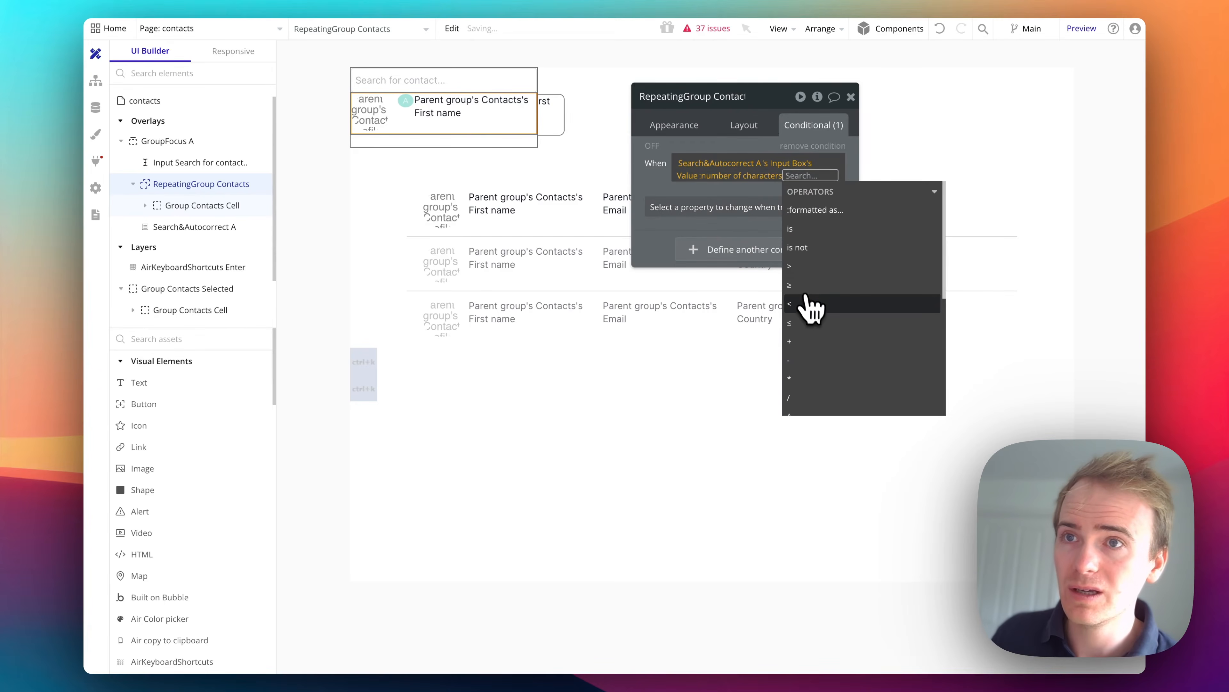
{"action": "left_click", "coordinate": [811, 286]}
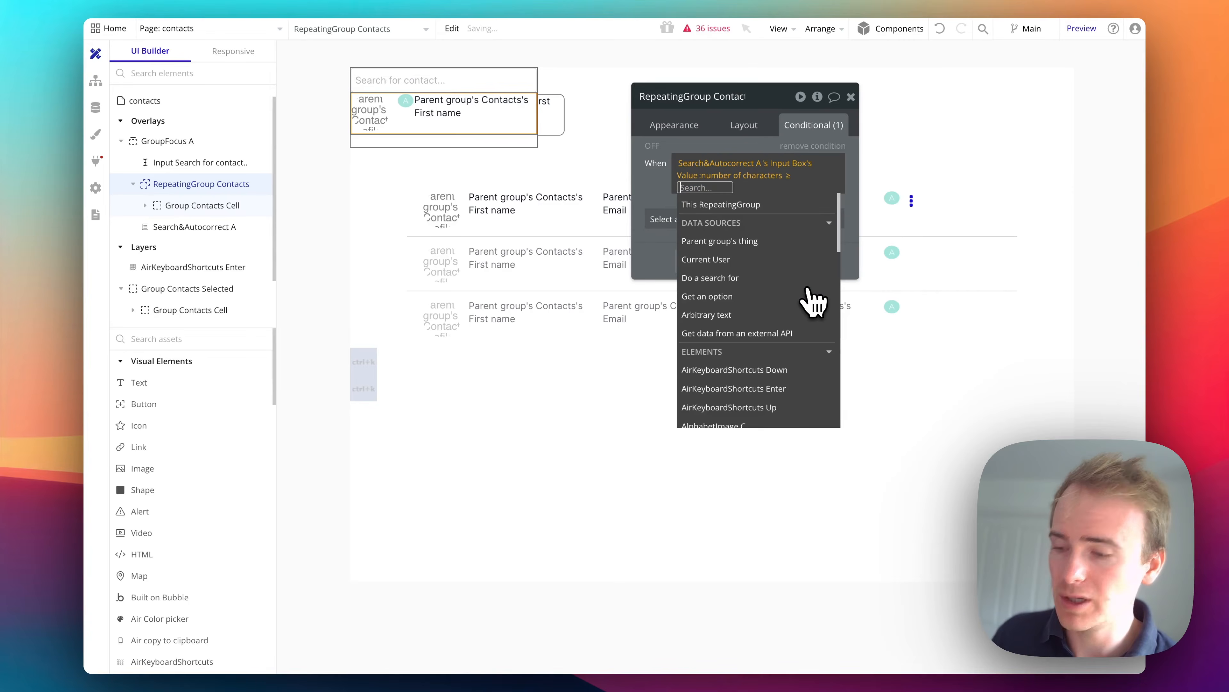
{"action": "type", "text": "3"}
{"action": "key", "text": "Return"}
Make the condition change the repeating group's data source to Search&Autocorrect A's Matches
{"action": "left_click", "coordinate": [670, 207]}
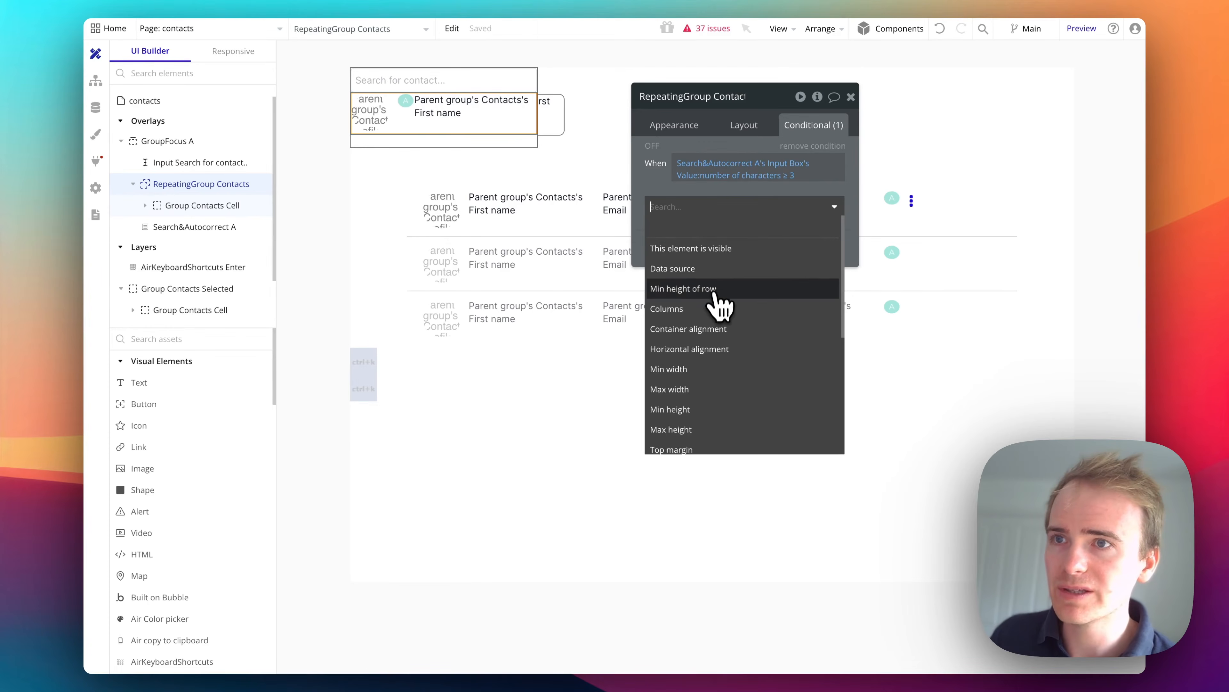
{"action": "type", "text": "data"}
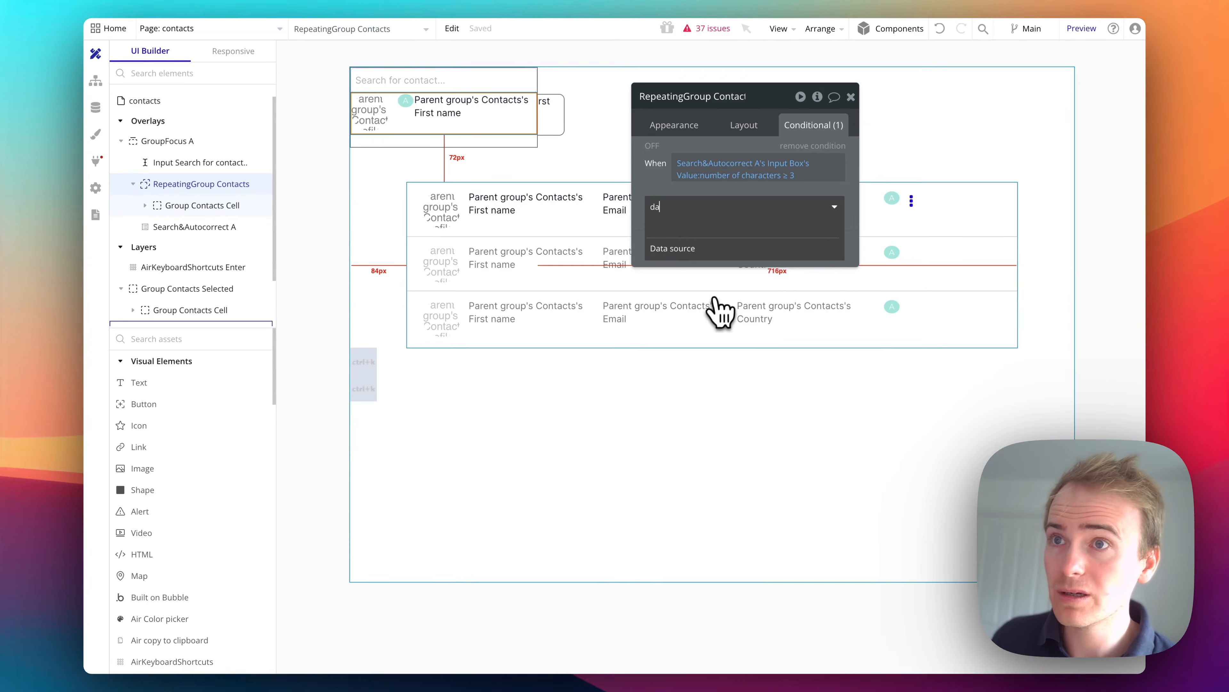
{"action": "left_click", "coordinate": [711, 251]}
{"action": "left_click", "coordinate": [737, 204]}
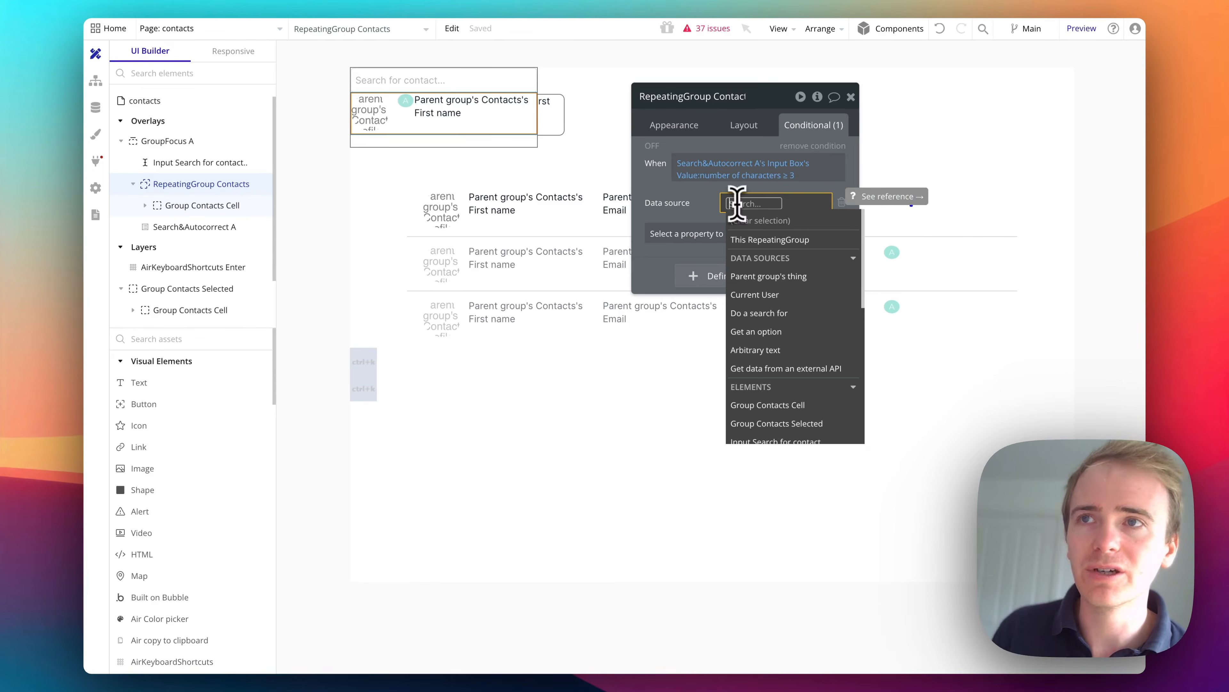
{"action": "left_click", "coordinate": [691, 132]}
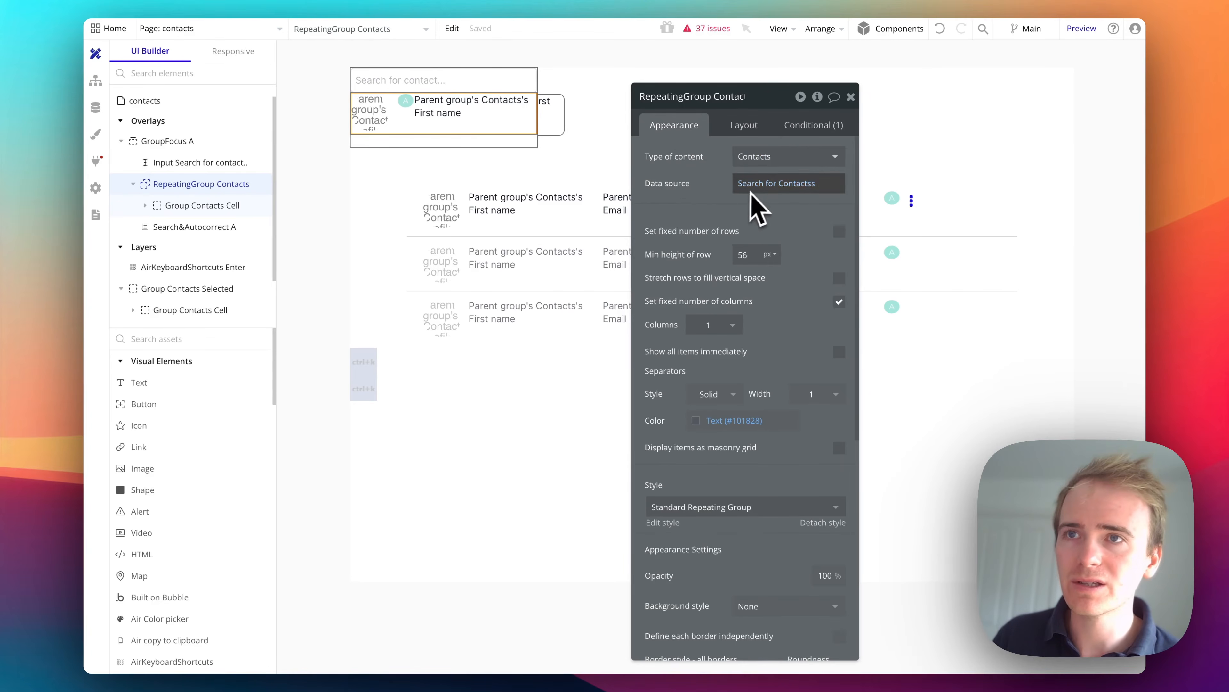
{"action": "left_click", "coordinate": [811, 127]}
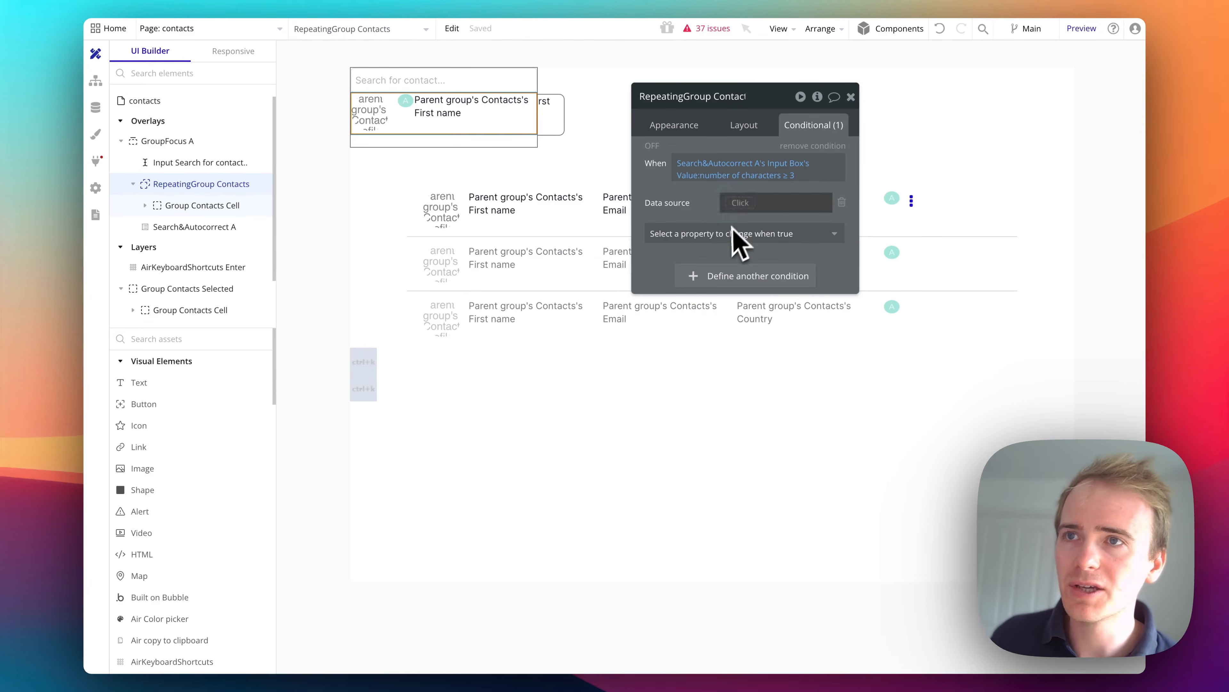
{"action": "left_click", "coordinate": [743, 203]}
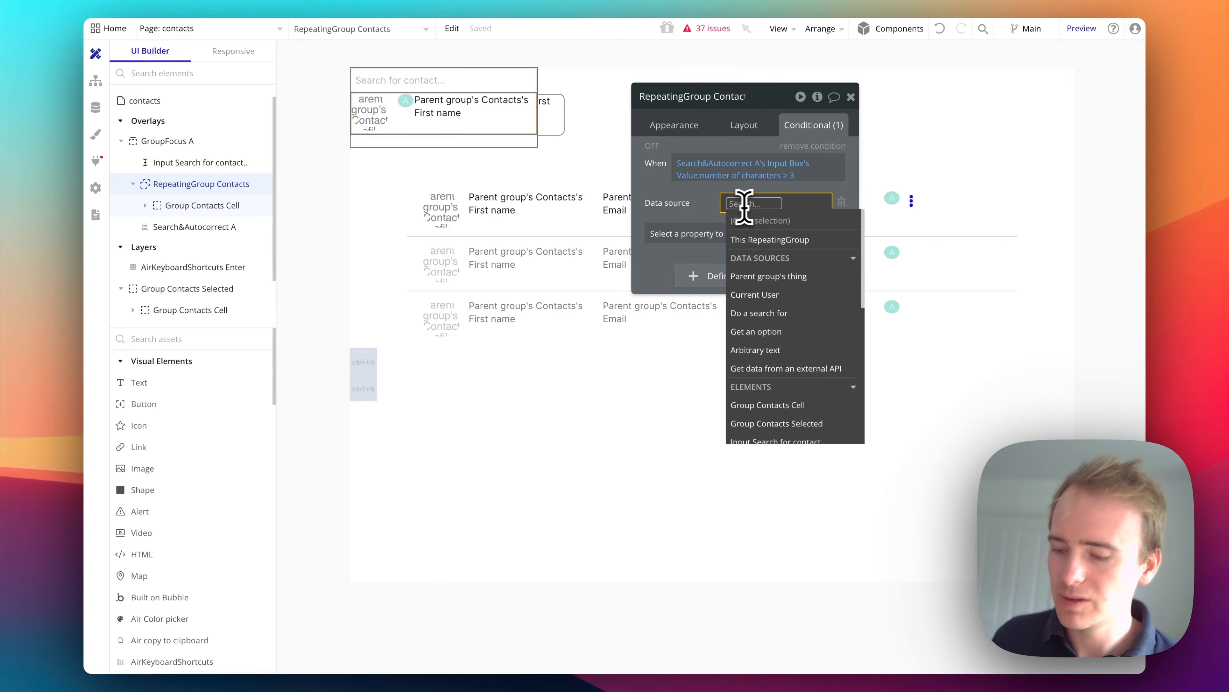
{"action": "type", "text": "sear"}
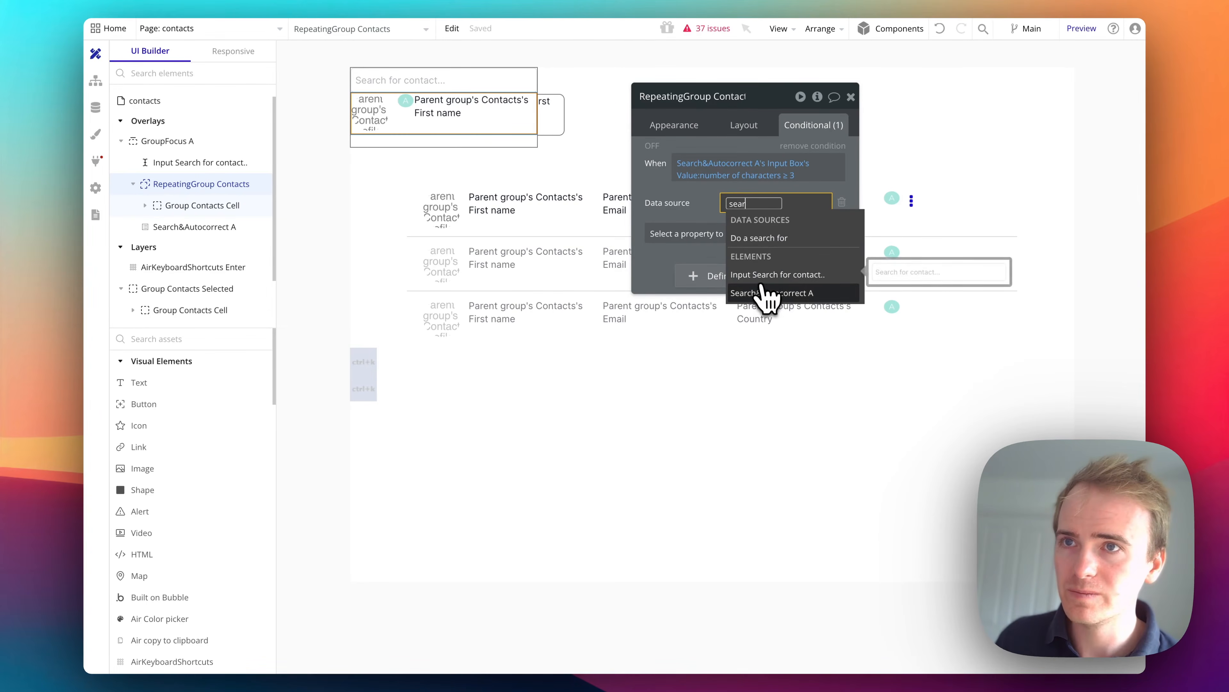
{"action": "left_click", "coordinate": [767, 290]}
{"action": "left_click", "coordinate": [776, 263]}
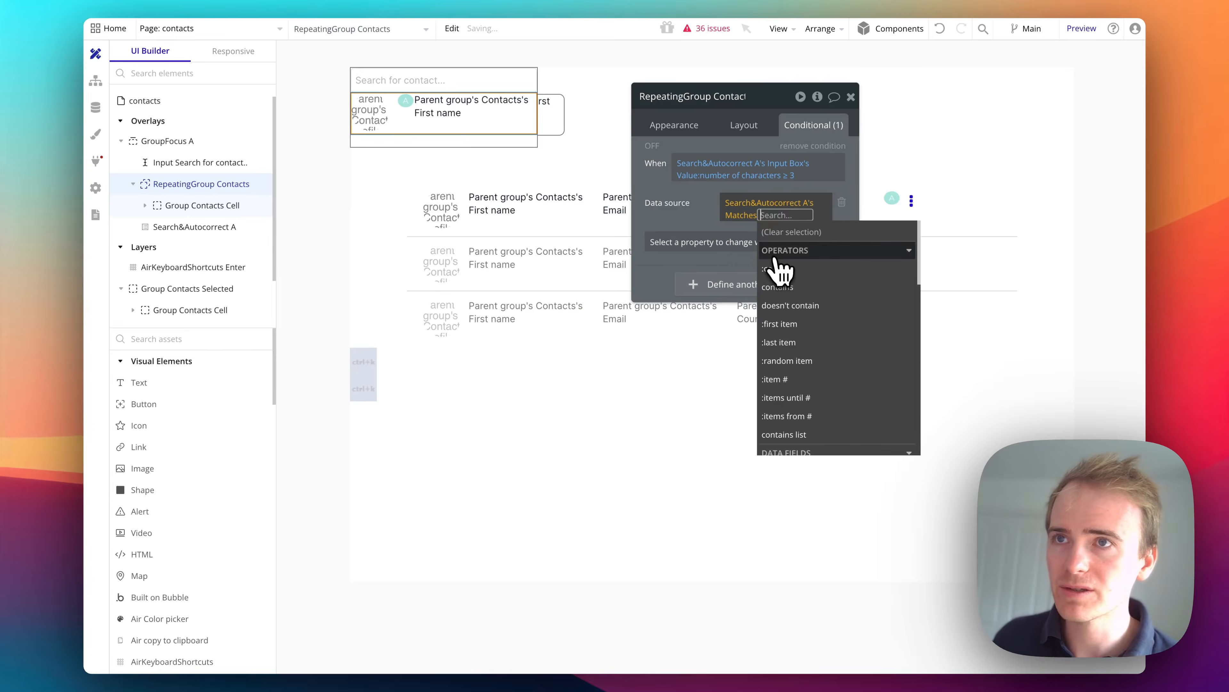
{"action": "left_click", "coordinate": [705, 225]}
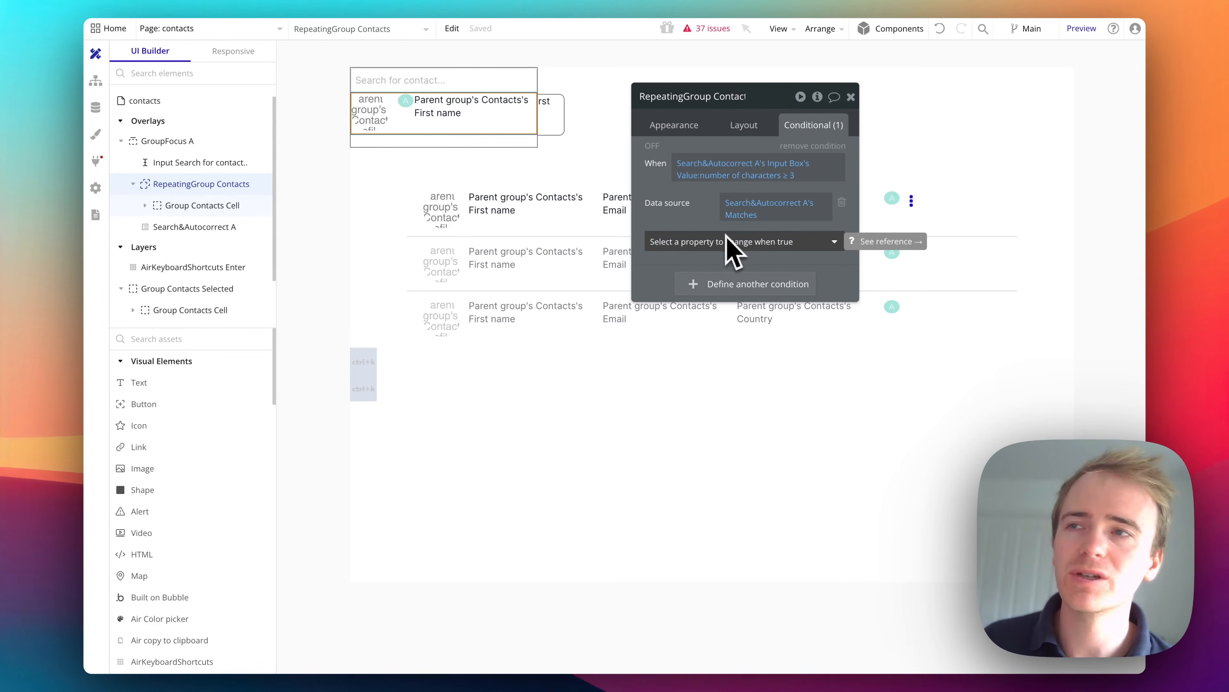
Inspect the Group Contacts Selected element and open the workflow for its click event
{"action": "left_click", "coordinate": [567, 141]}
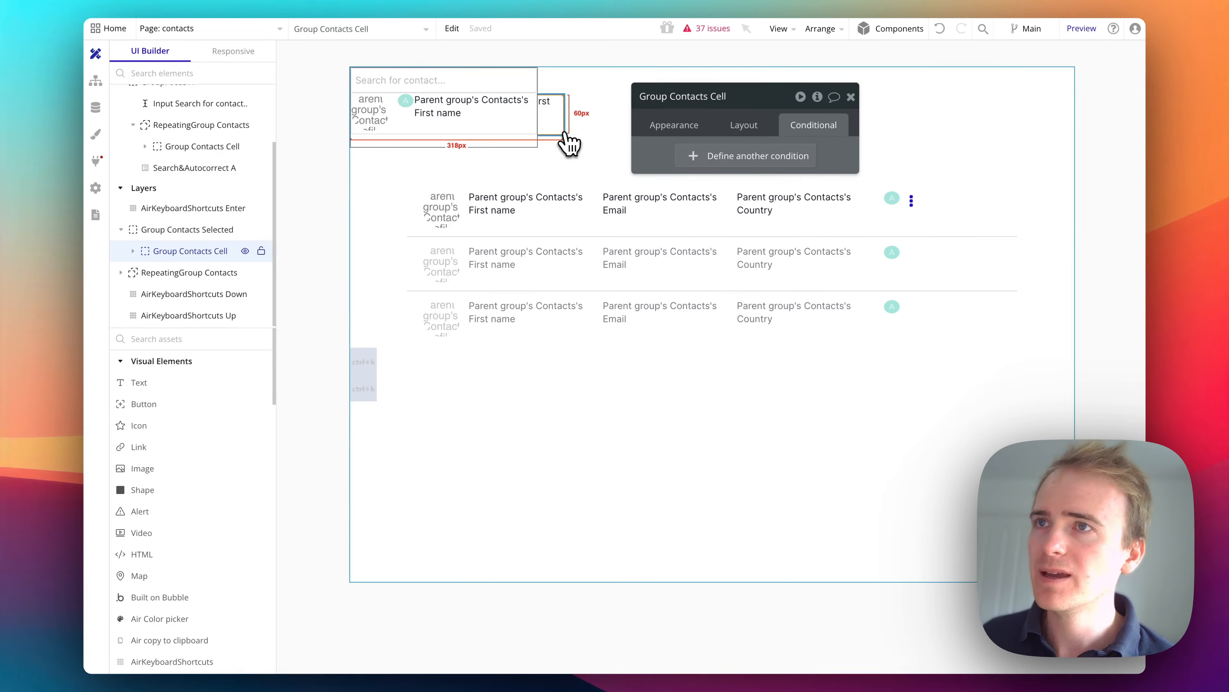
{"action": "left_click", "coordinate": [817, 96]}
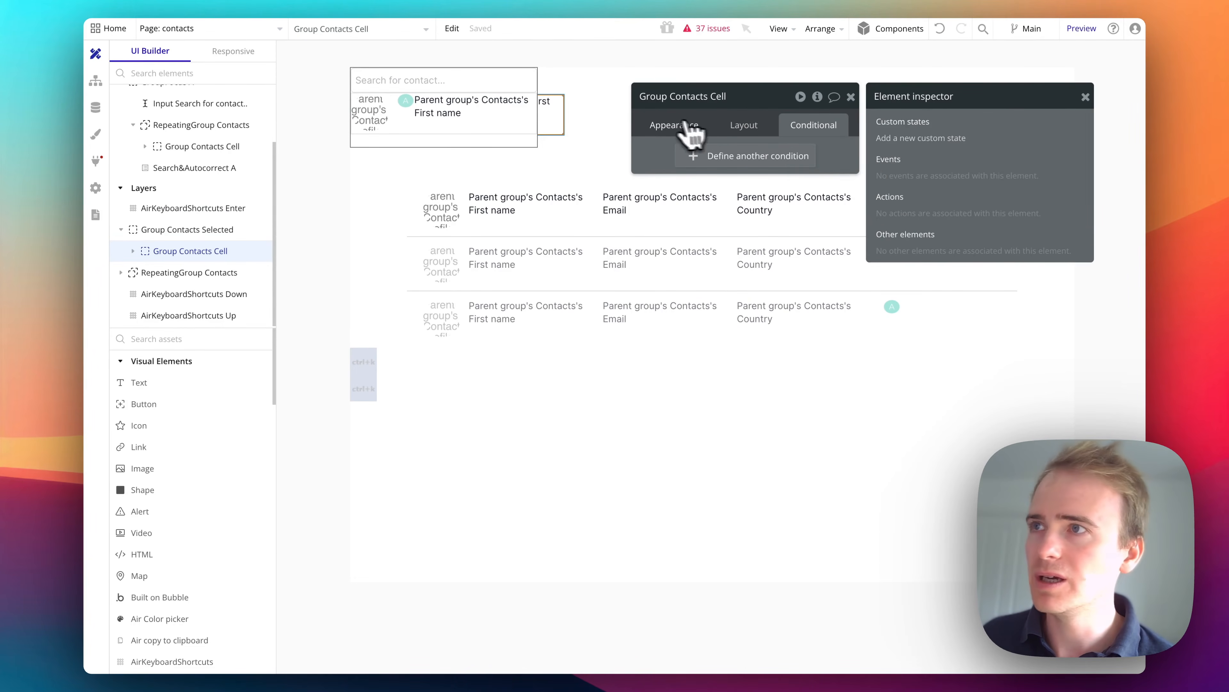
{"action": "left_click", "coordinate": [225, 232]}
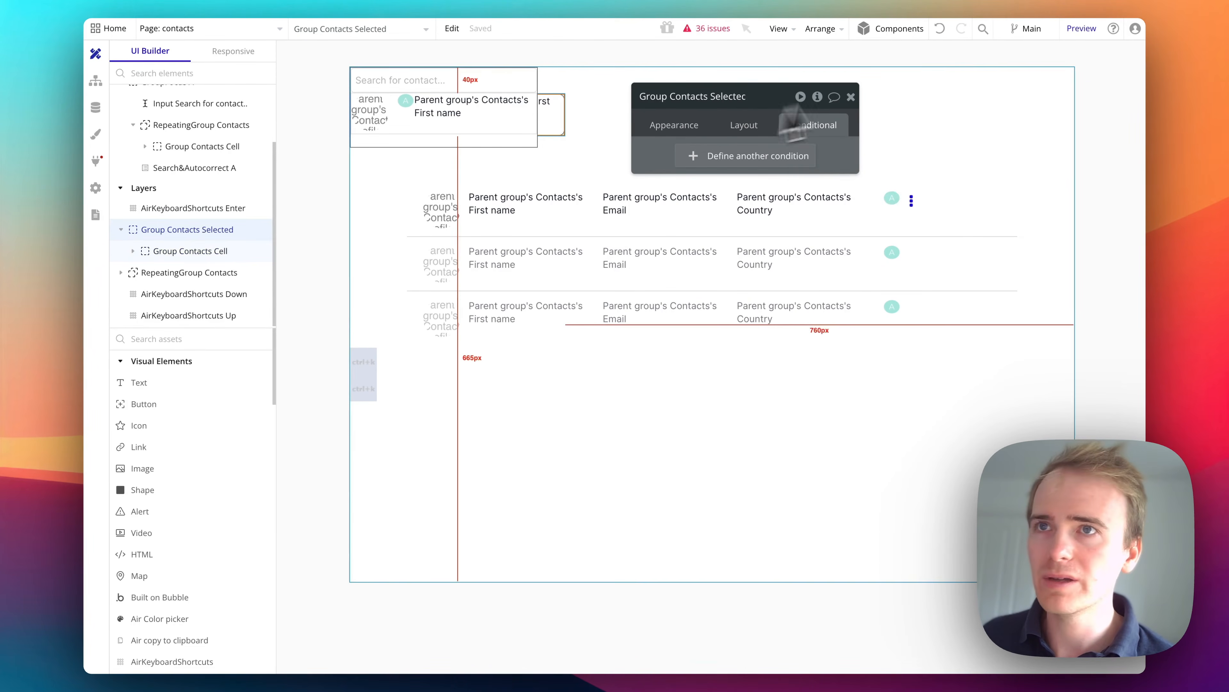
{"action": "left_click", "coordinate": [818, 97]}
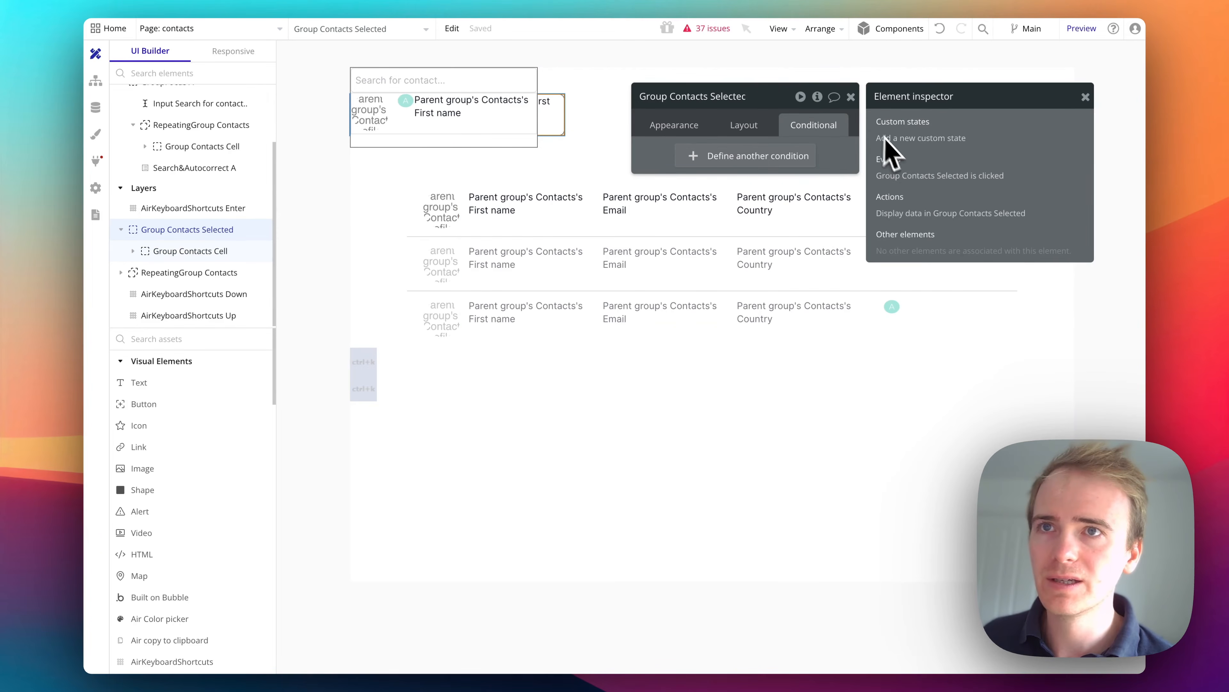
{"action": "left_click", "coordinate": [905, 176]}
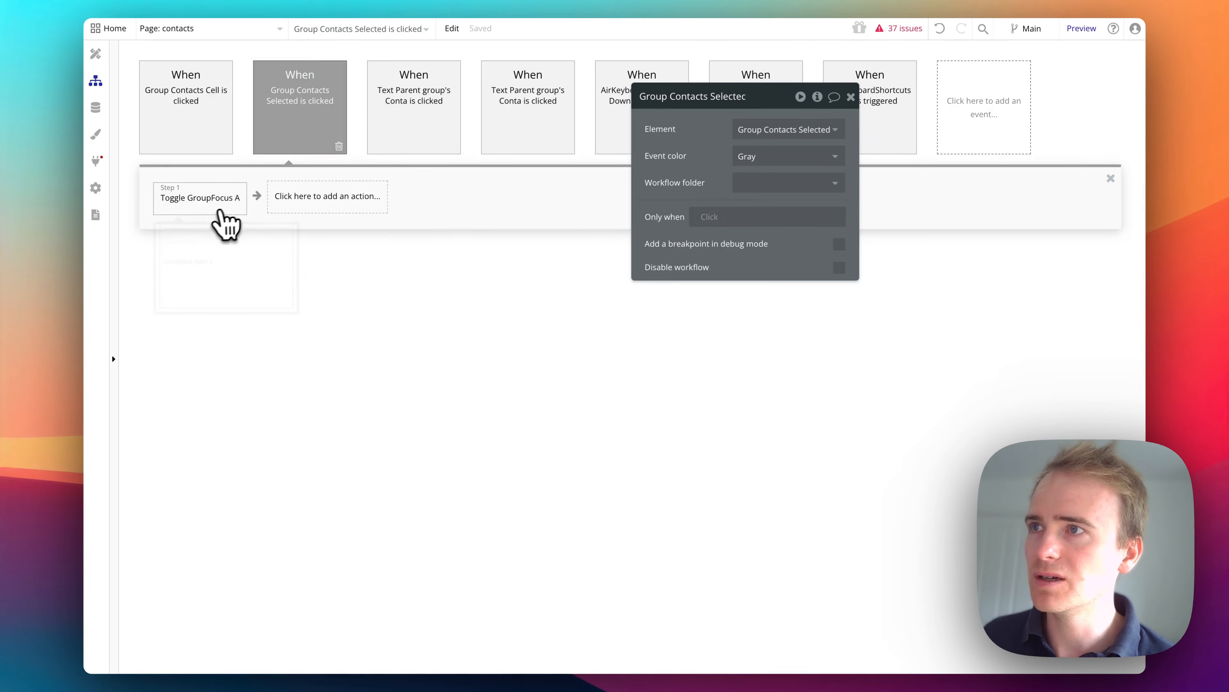
{"action": "left_click", "coordinate": [369, 207]}
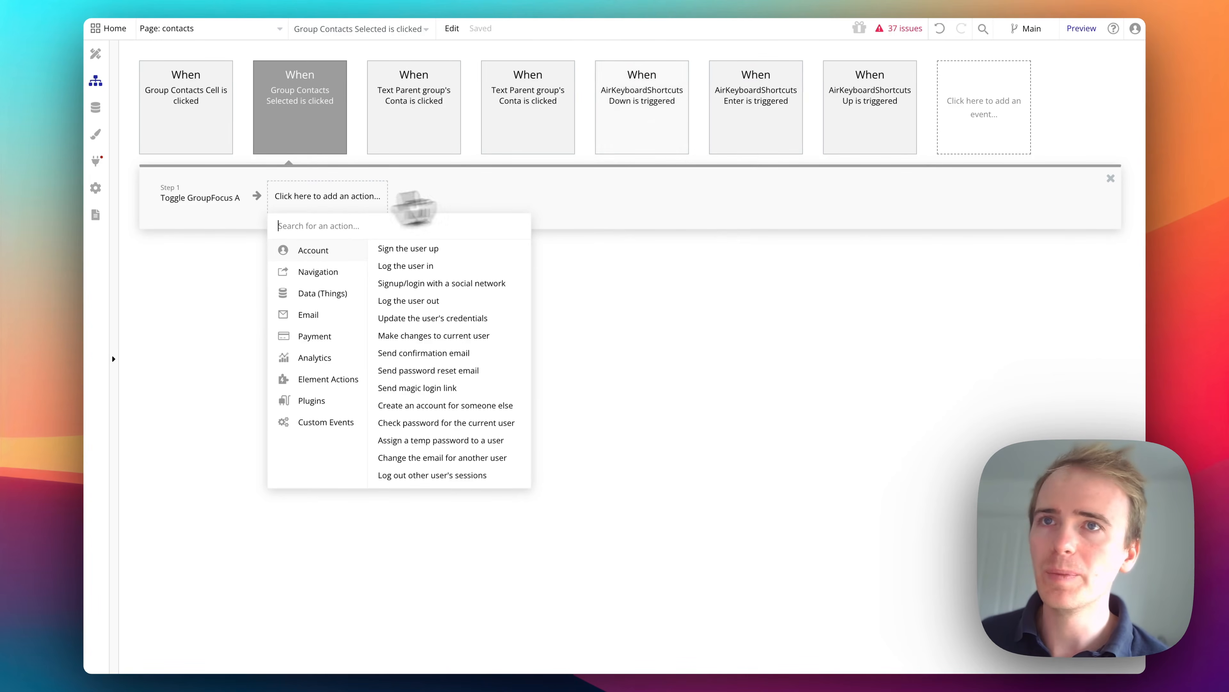
Add a "Do when condition is true" event that runs only when GroupFocus A is visible
{"action": "left_click", "coordinate": [977, 129]}
{"action": "left_click", "coordinate": [979, 138]}
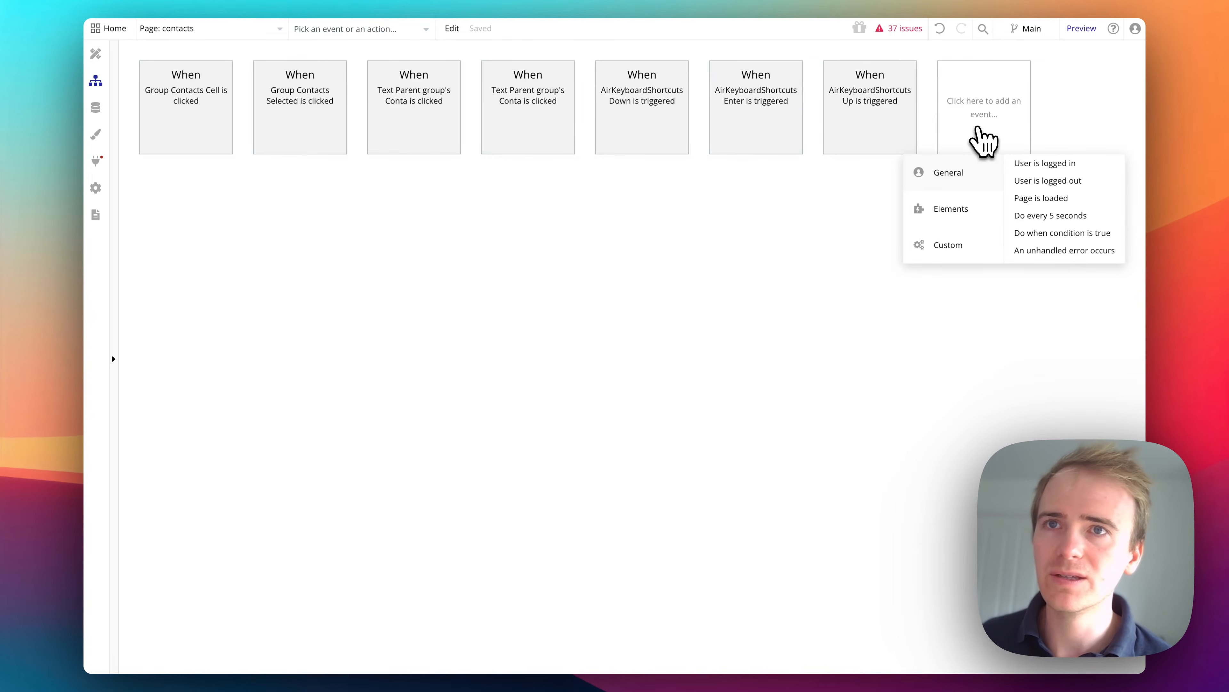
{"action": "left_click", "coordinate": [1055, 235]}
{"action": "left_click", "coordinate": [710, 216]}
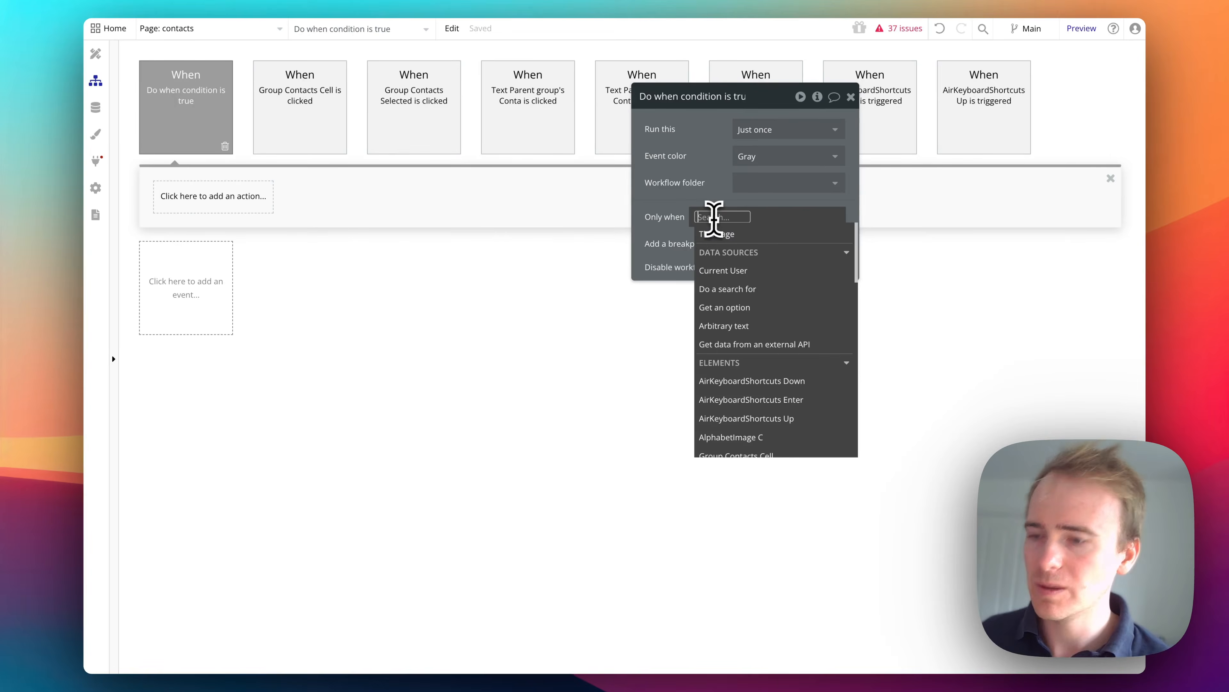
{"action": "type", "text": "group"}
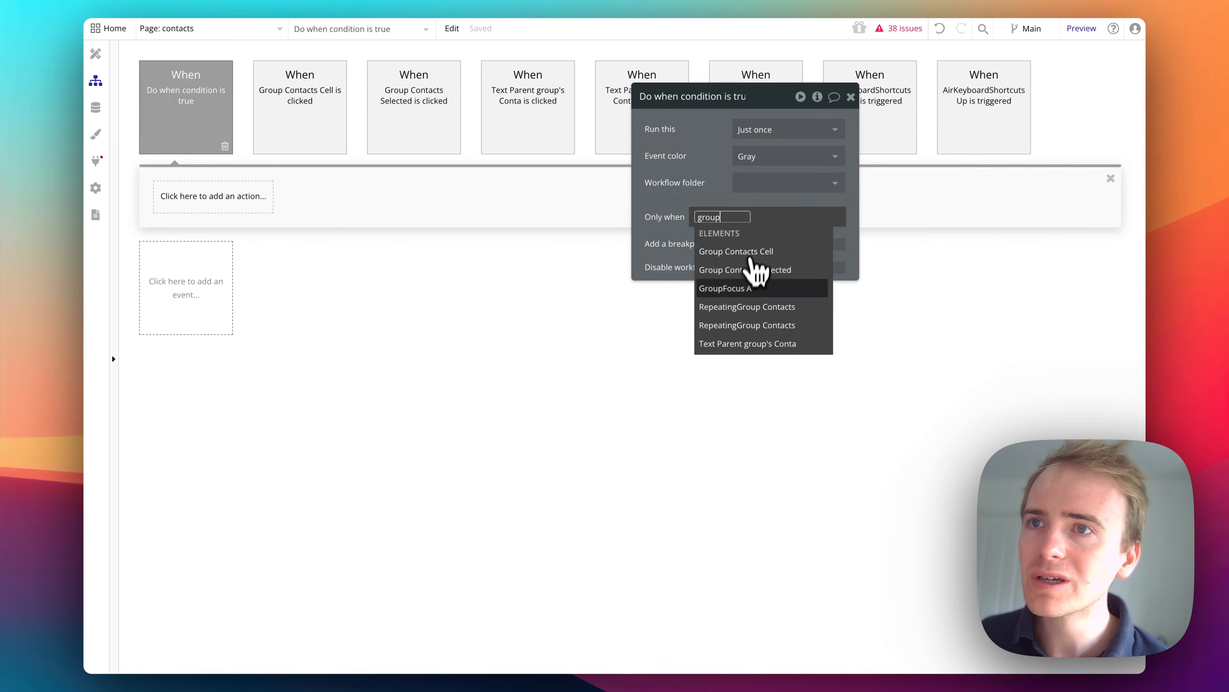
{"action": "left_click", "coordinate": [748, 288]}
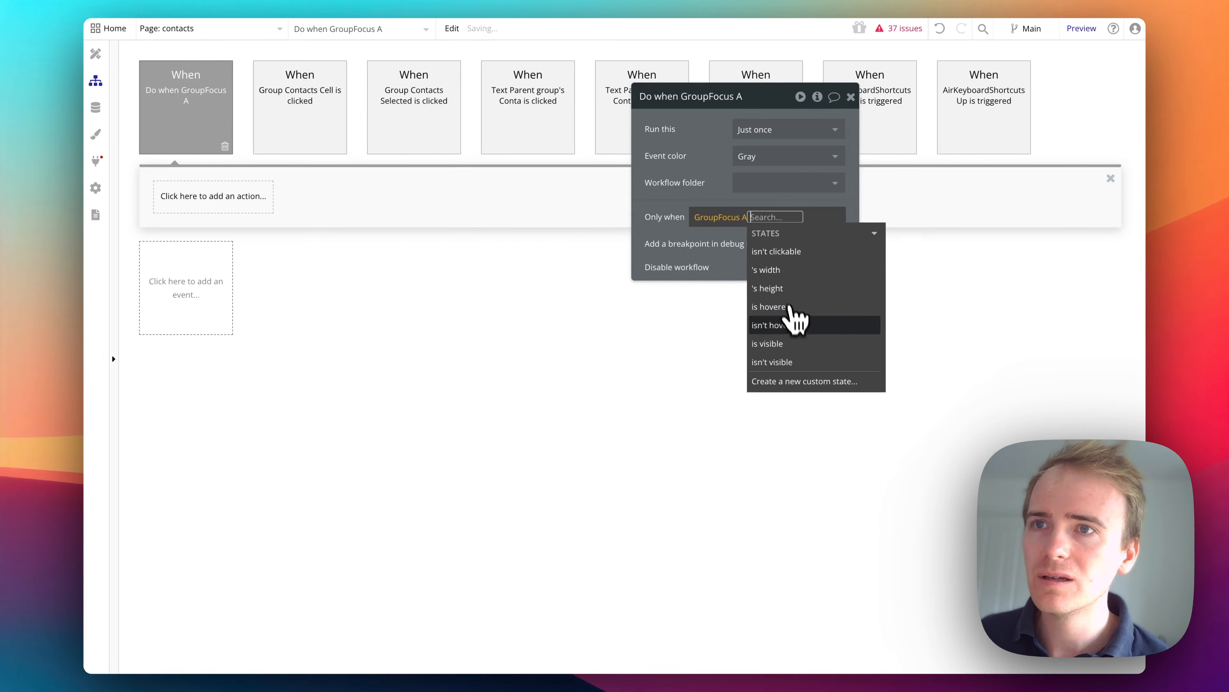
{"action": "left_click", "coordinate": [770, 343]}
Add an action to the event that sets focus to the contact search input
{"action": "left_click", "coordinate": [191, 199]}
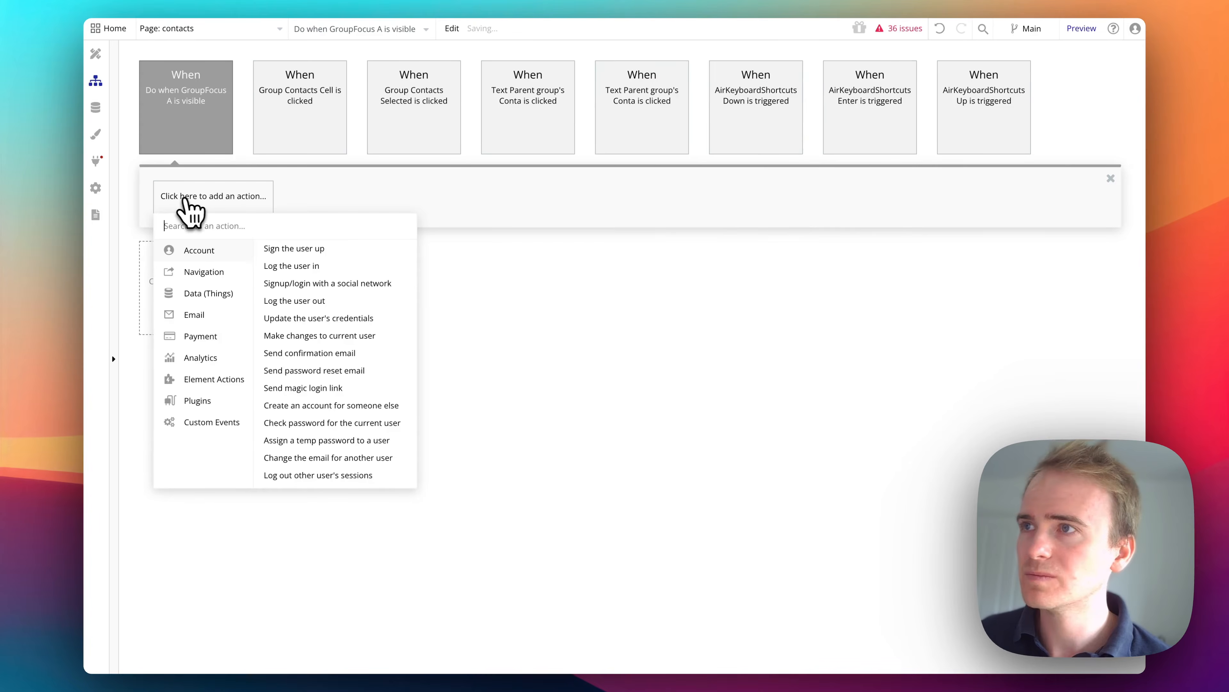
{"action": "type", "text": "set fo"}
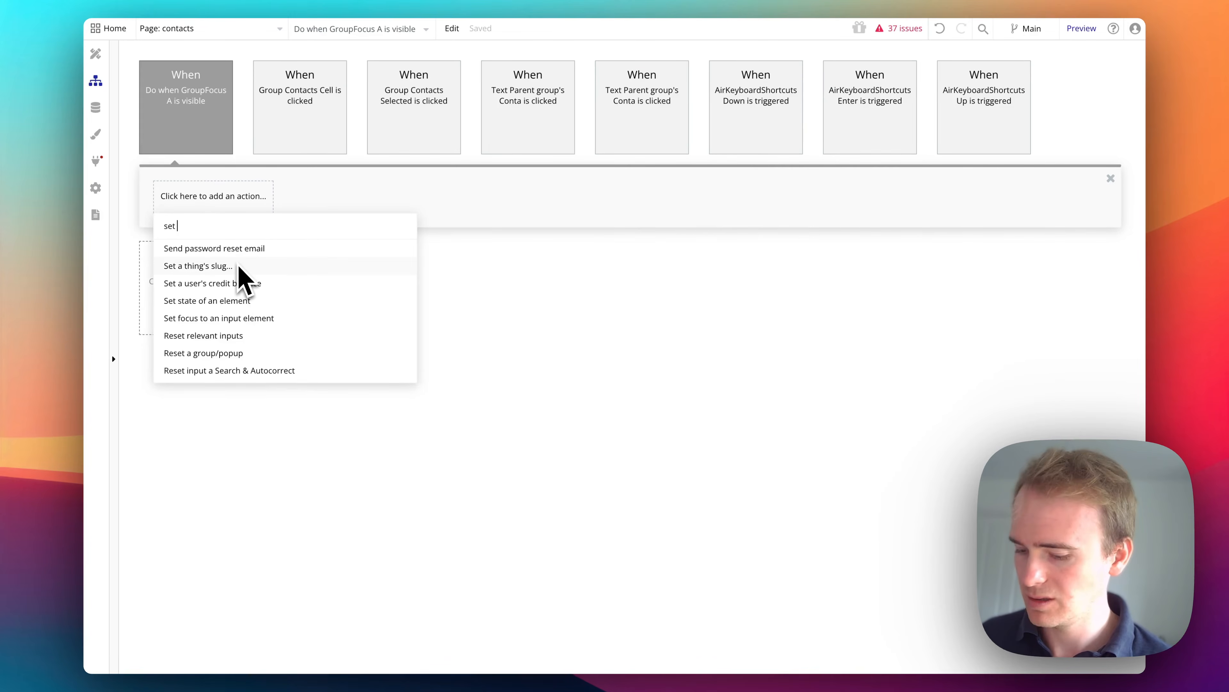
{"action": "left_click", "coordinate": [232, 250]}
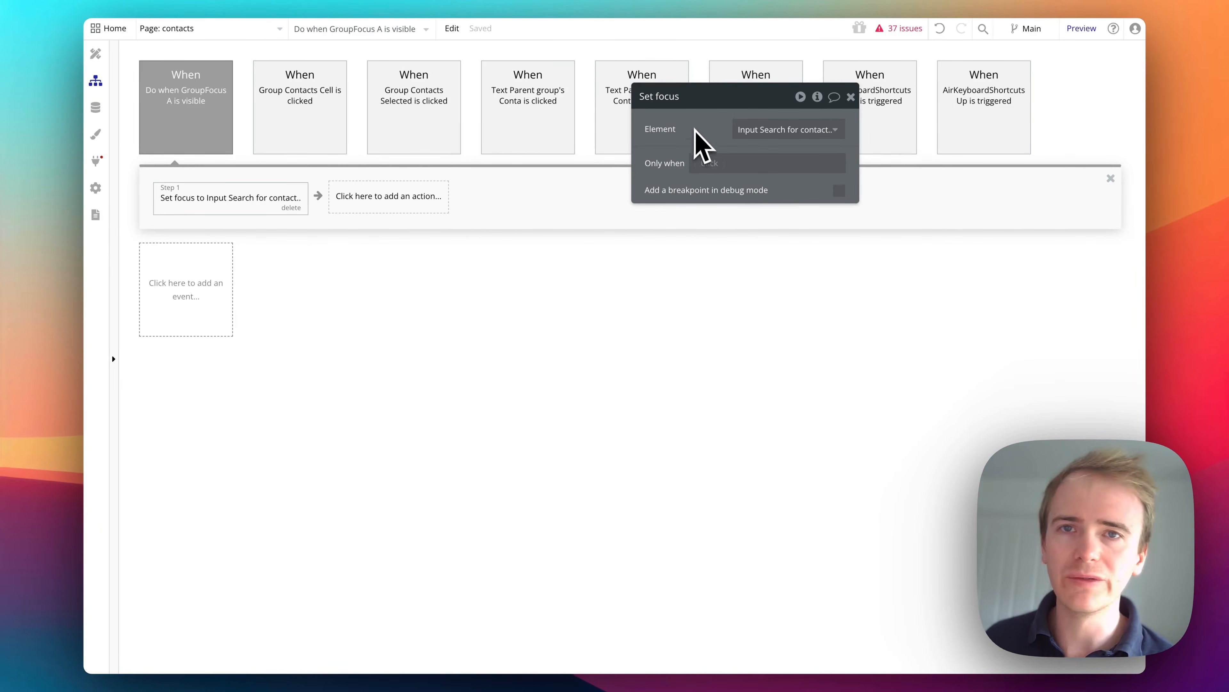
Set the GroupFocus A visibility event to run every time
{"action": "mouse_move", "coordinate": [695, 132]}
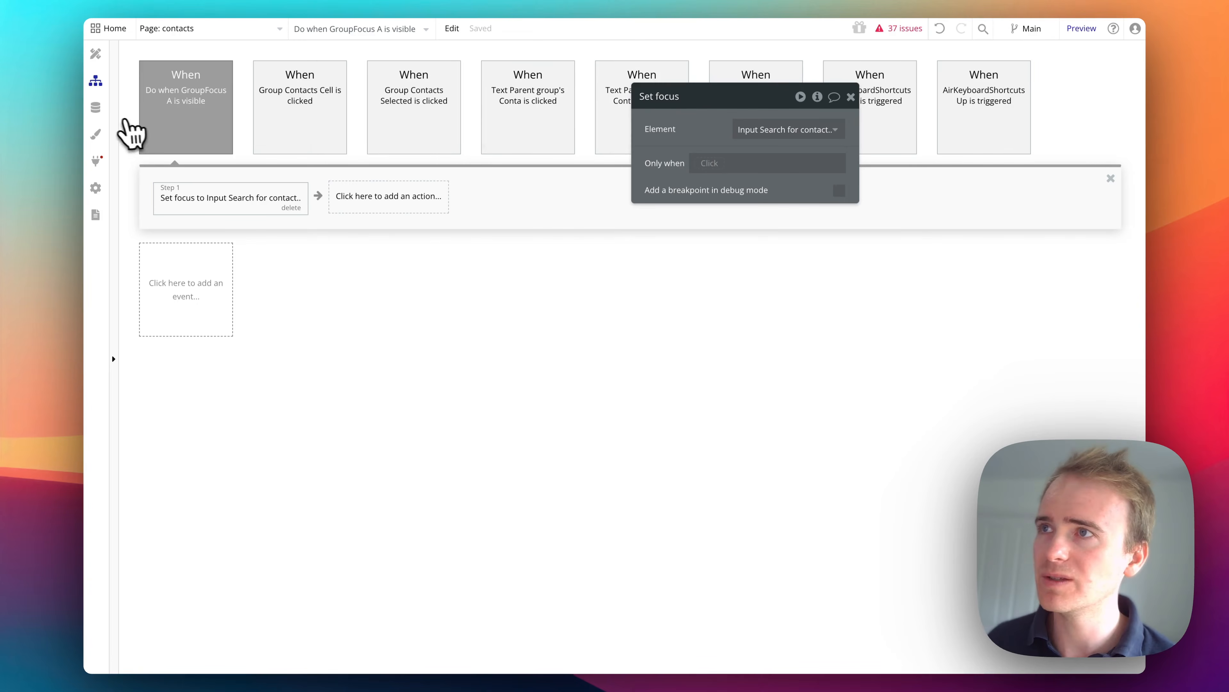
{"action": "left_click", "coordinate": [169, 137]}
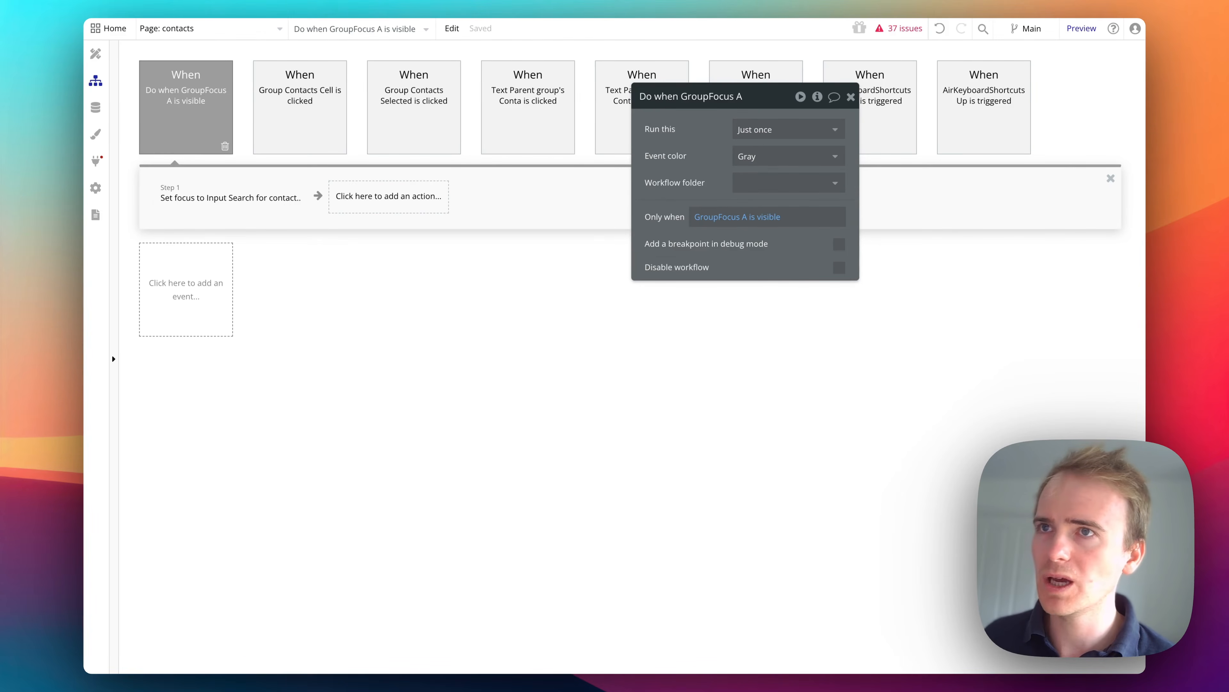
{"action": "left_click", "coordinate": [835, 132]}
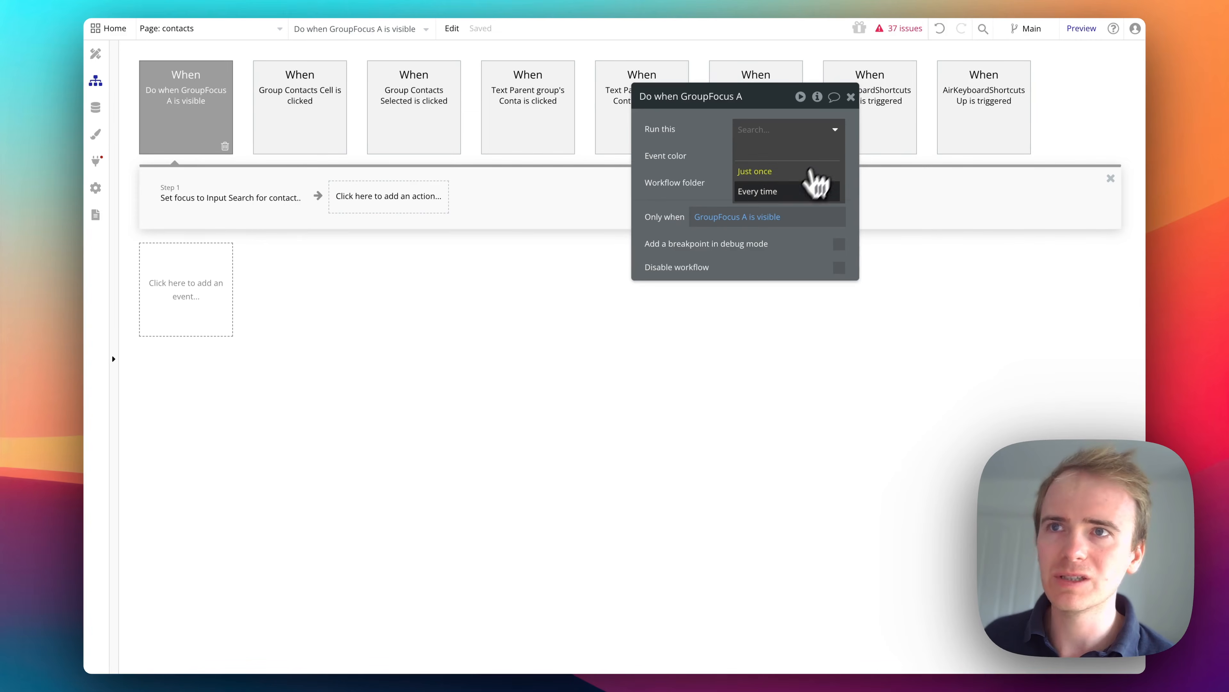
{"action": "left_click", "coordinate": [809, 191]}
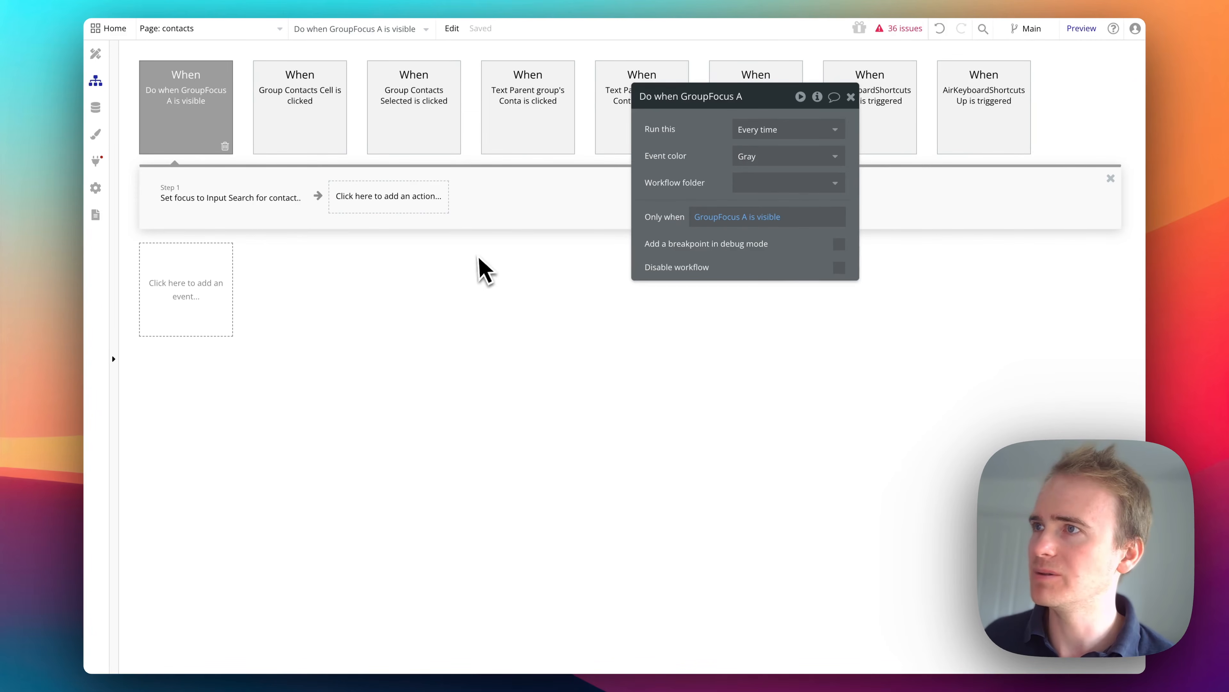
Reload the preview page, search the contact dropdown with a misspelling of the second contact's first name and select the match
{"action": "key", "text": "super+alt+Down"}
{"action": "key", "text": "super+r"}
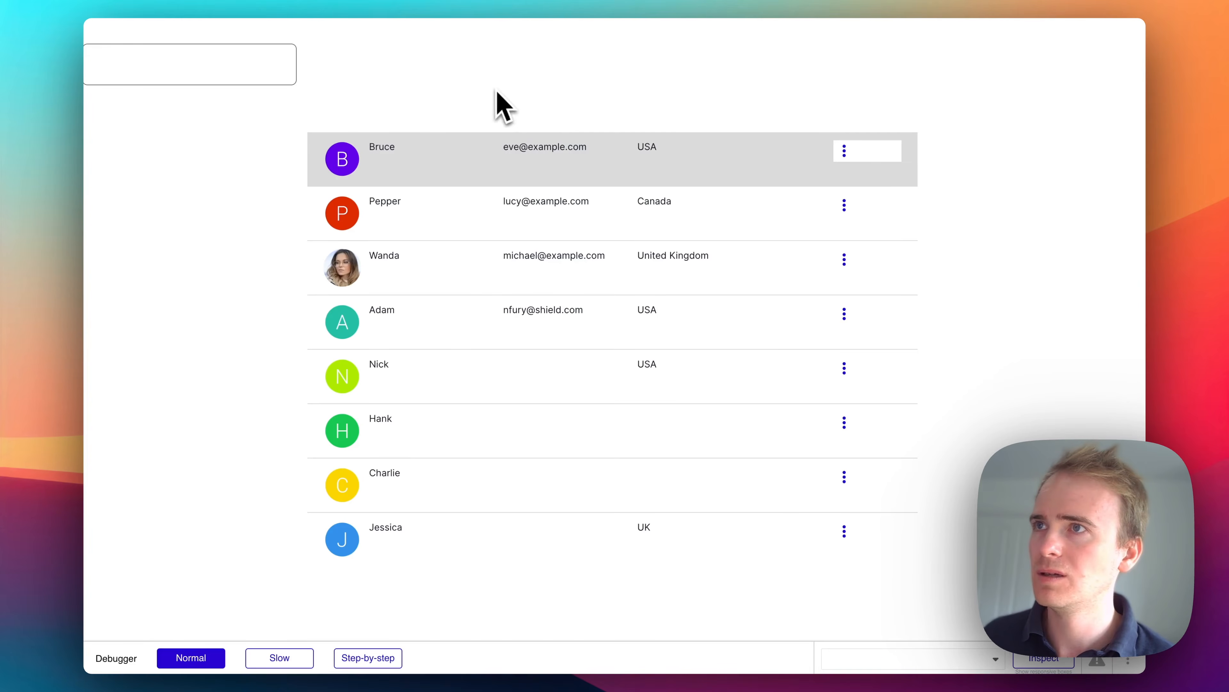
{"action": "left_click", "coordinate": [242, 72]}
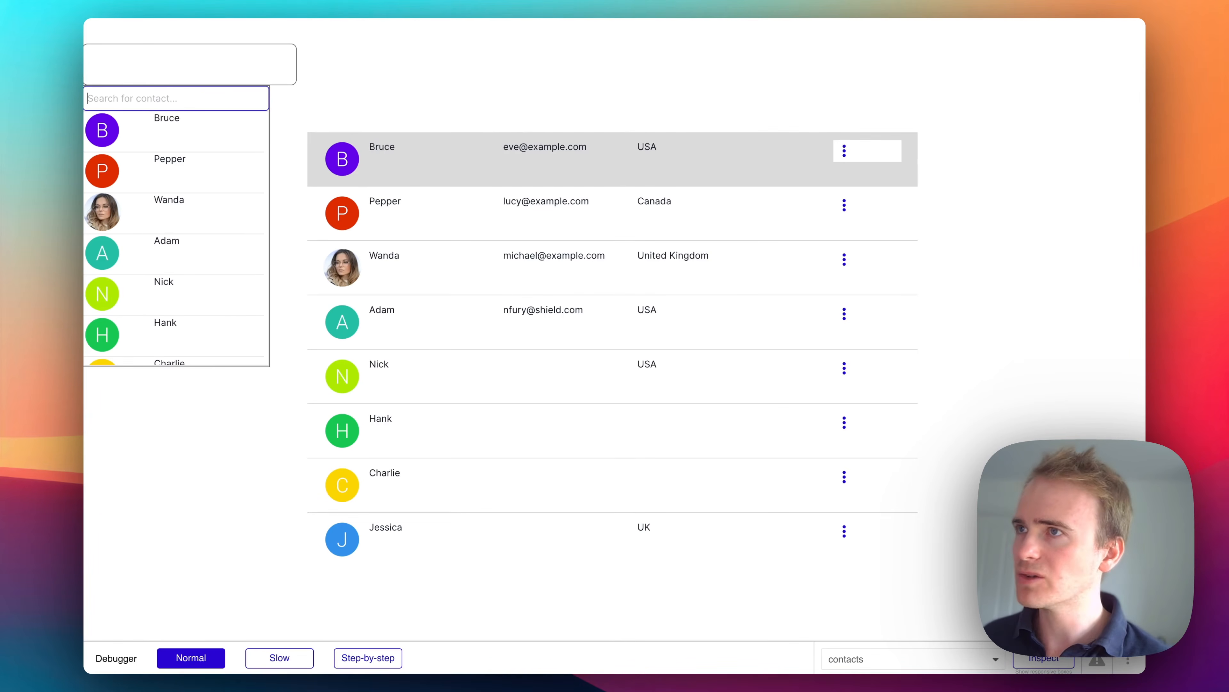
{"action": "type", "text": "Petter"}
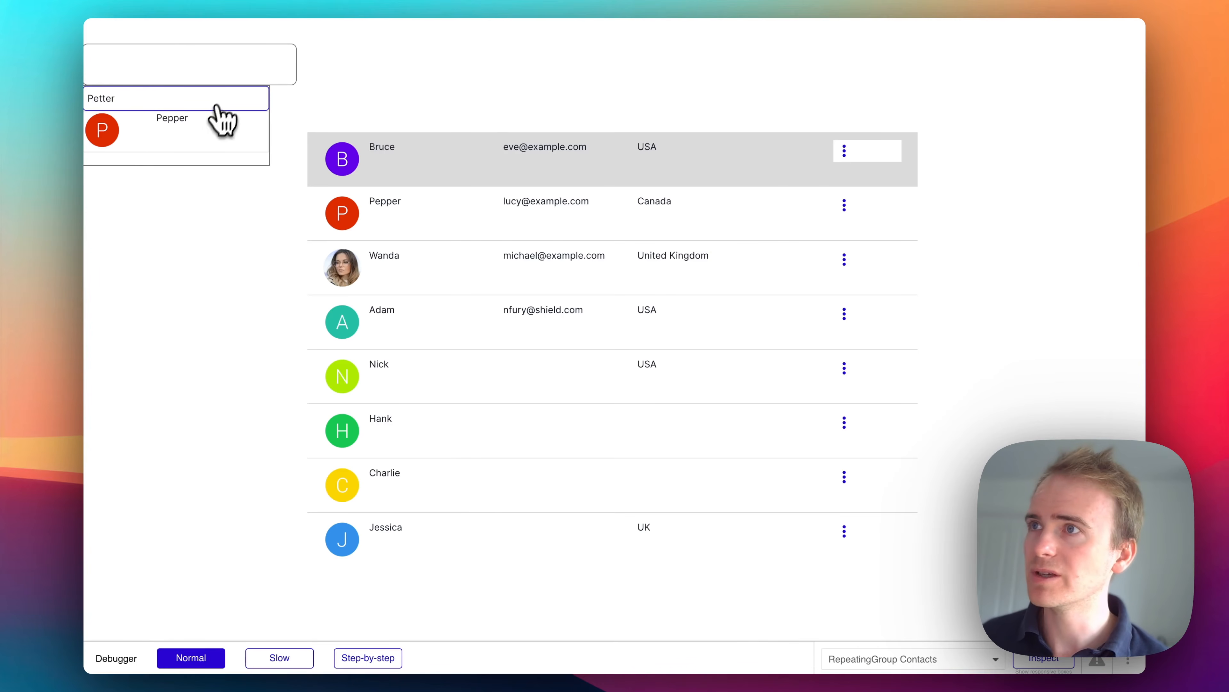
{"action": "left_click", "coordinate": [214, 137]}
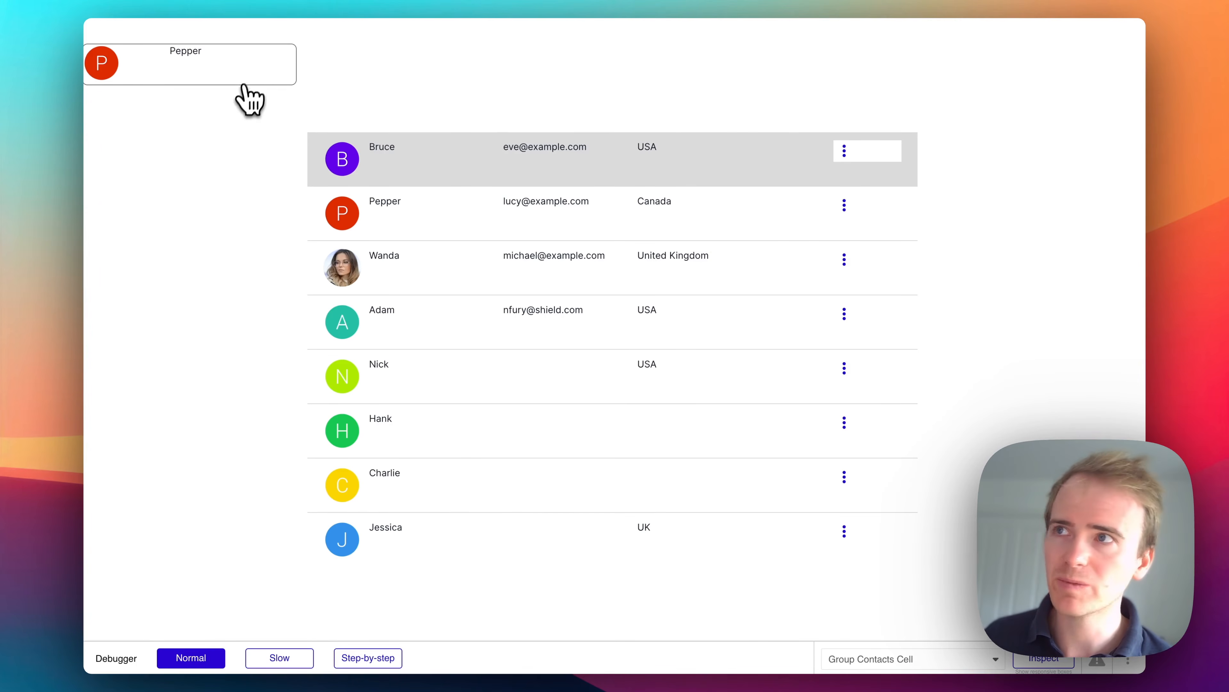
Reopen the contact dropdown, replace the search text with "united" and select the matching contact
{"action": "left_click", "coordinate": [248, 72]}
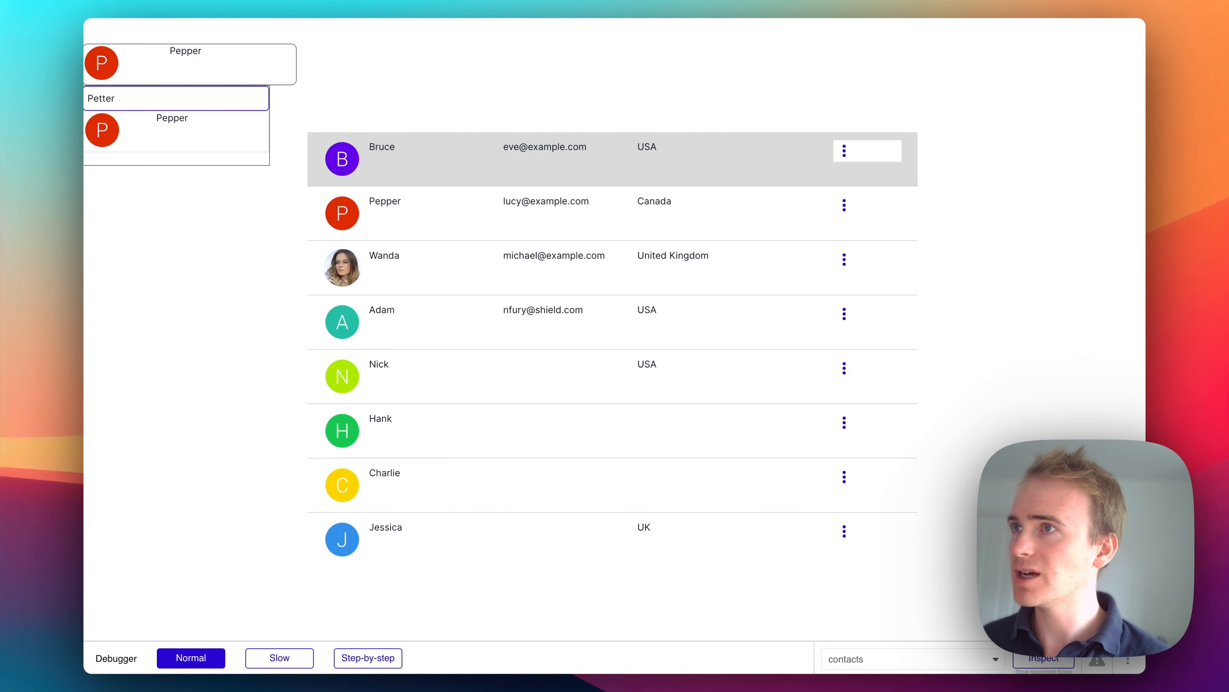
{"action": "key", "text": "BackSpace"}
{"action": "key", "text": "BackSpace"}
{"action": "key", "text": "BackSpace"}
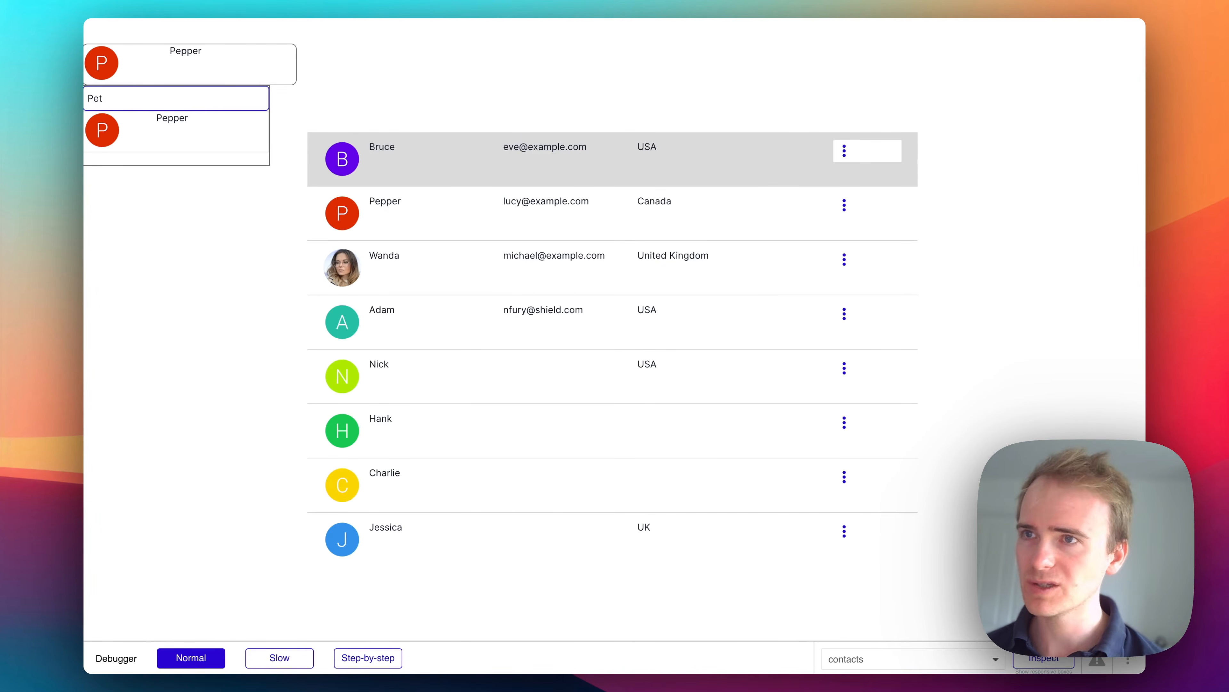
{"action": "key", "text": "BackSpace"}
{"action": "key", "text": "BackSpace"}
{"action": "key", "text": "BackSpace"}
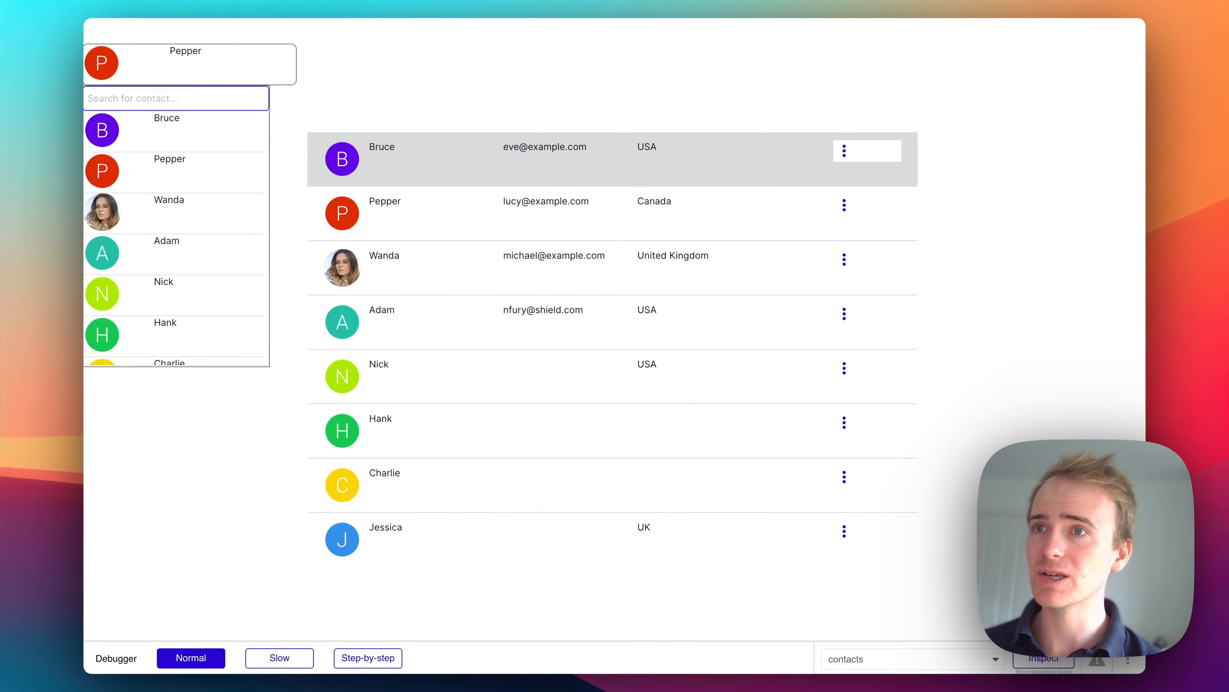
{"action": "type", "text": "united"}
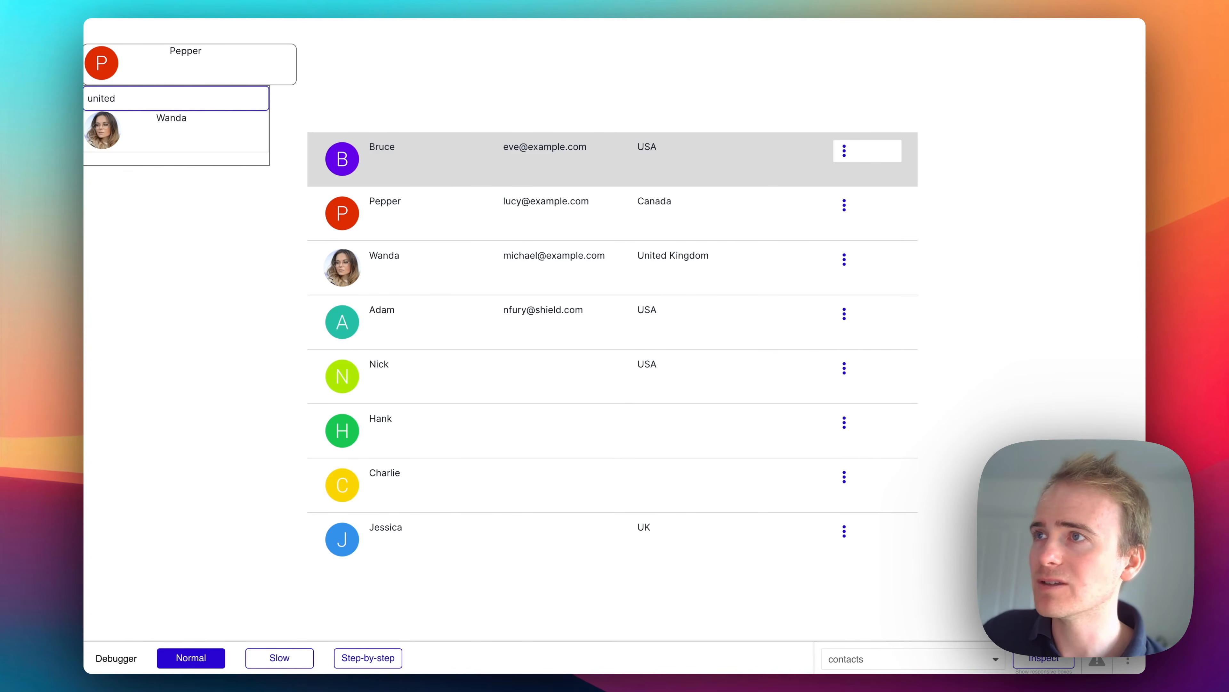
{"action": "left_click", "coordinate": [140, 145]}
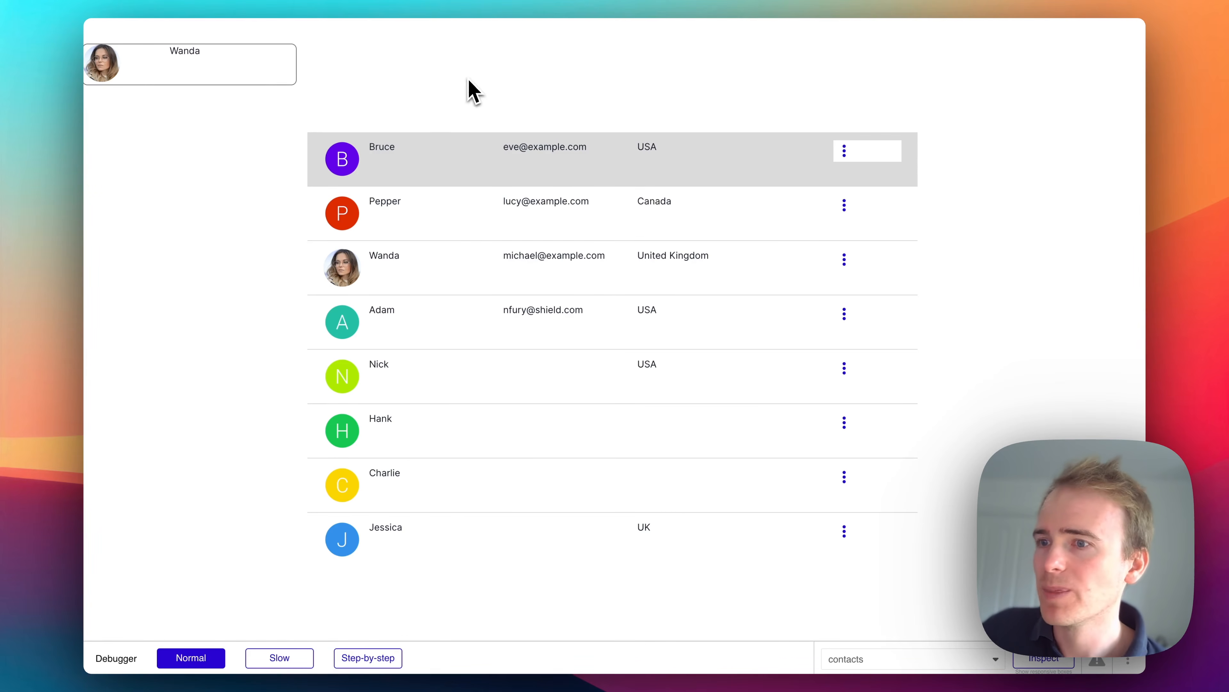